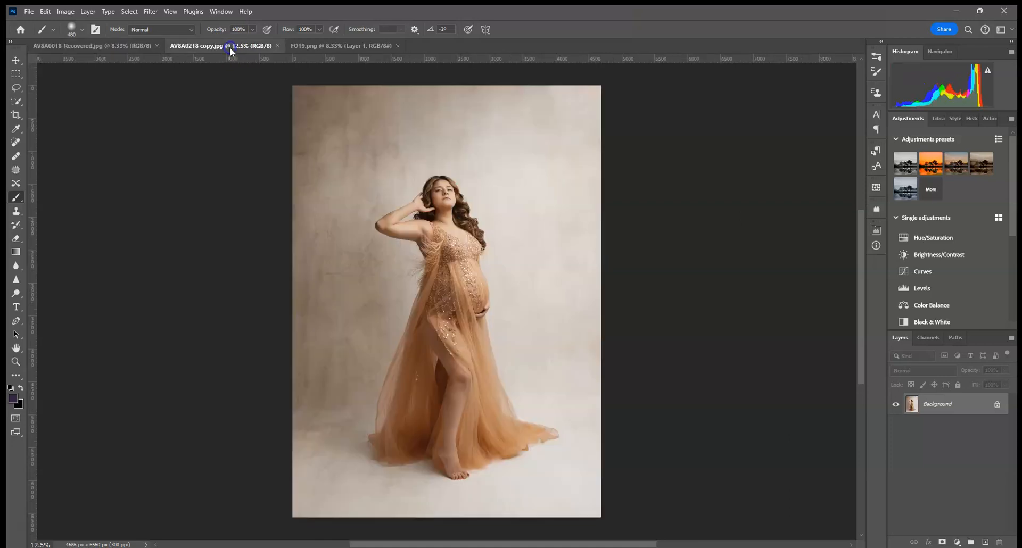
# Copy the entire floral overlay from FO19.png and paste it into the AV8A0218 copy.jpg portrait
pyautogui.click(318, 47)
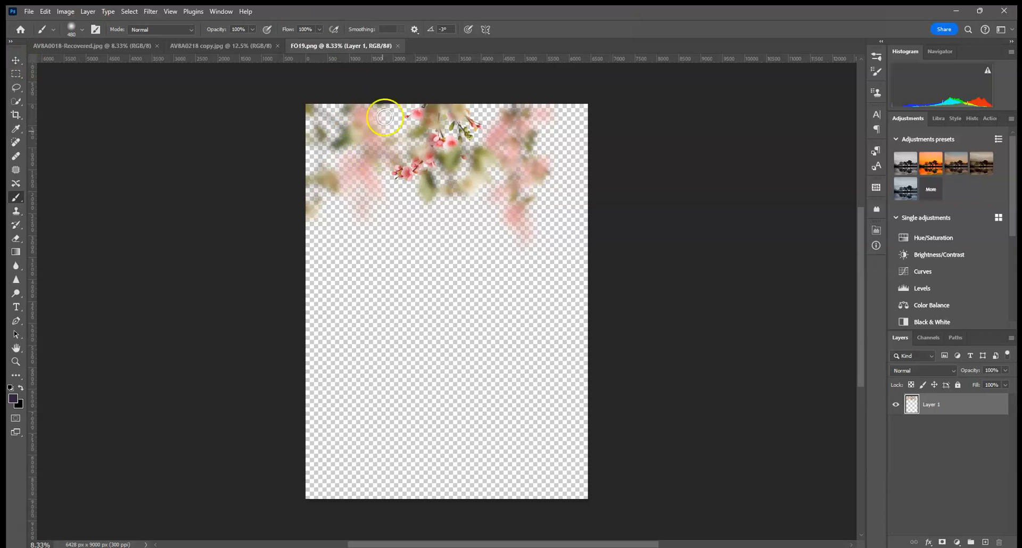
pyautogui.click(130, 11)
pyautogui.click(132, 21)
pyautogui.click(45, 11)
pyautogui.click(59, 85)
pyautogui.click(186, 46)
pyautogui.click(45, 12)
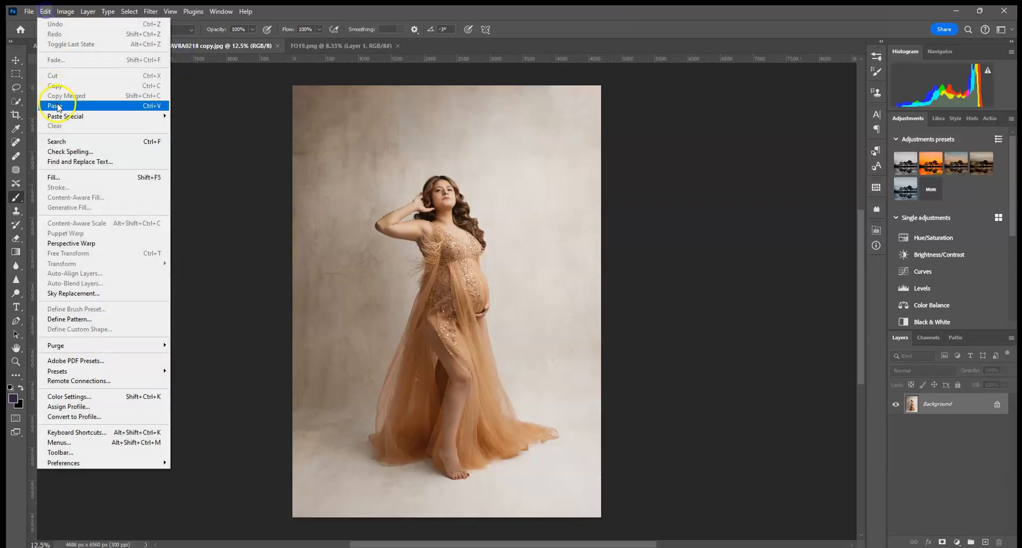
pyautogui.click(73, 101)
# Scale down the pasted floral overlay and position it across the upper part of the portrait above the woman's head
pyautogui.click(15, 60)
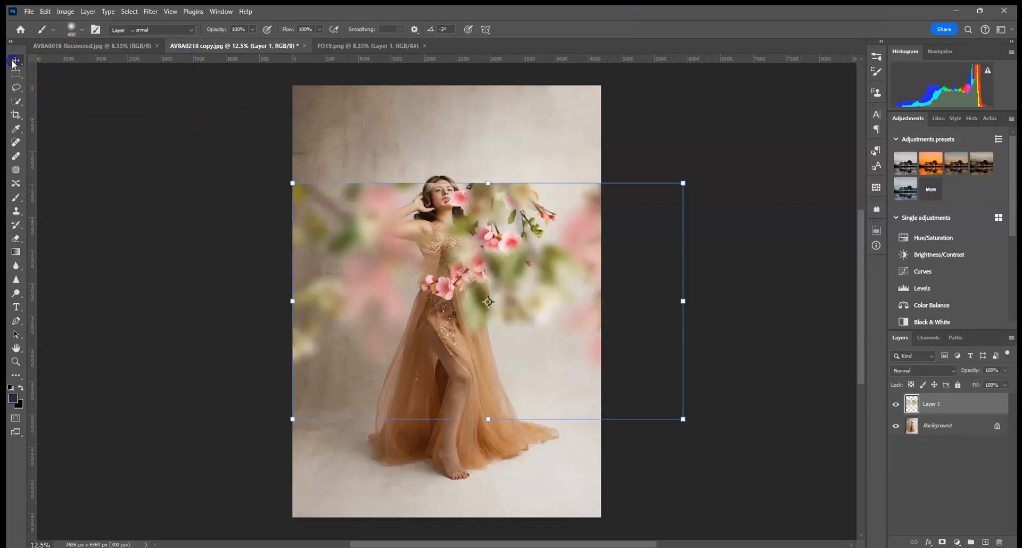
pyautogui.click(489, 181)
pyautogui.moveTo(512, 222); pyautogui.dragTo(493, 124)
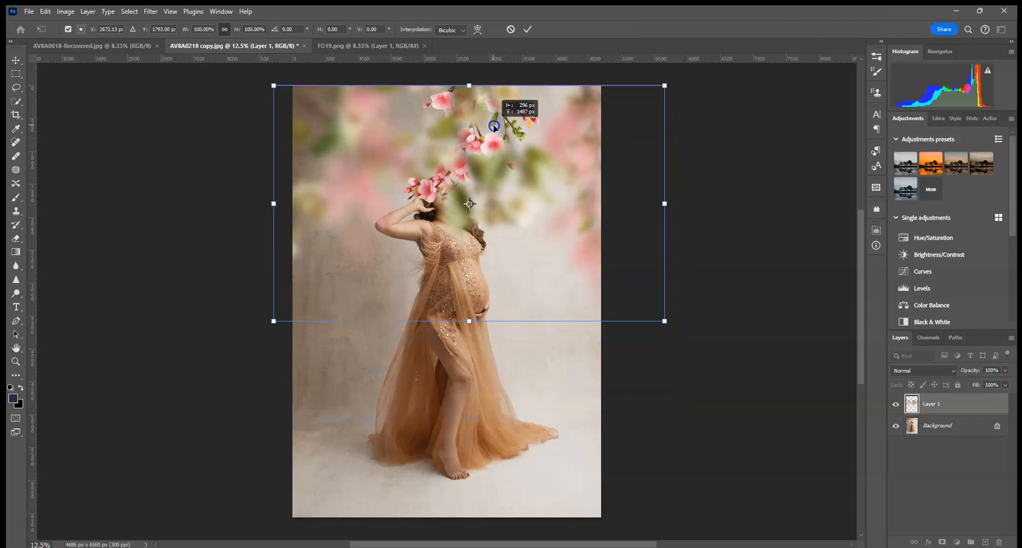
pyautogui.moveTo(665, 325); pyautogui.dragTo(607, 240)
pyautogui.moveTo(558, 194); pyautogui.dragTo(544, 200)
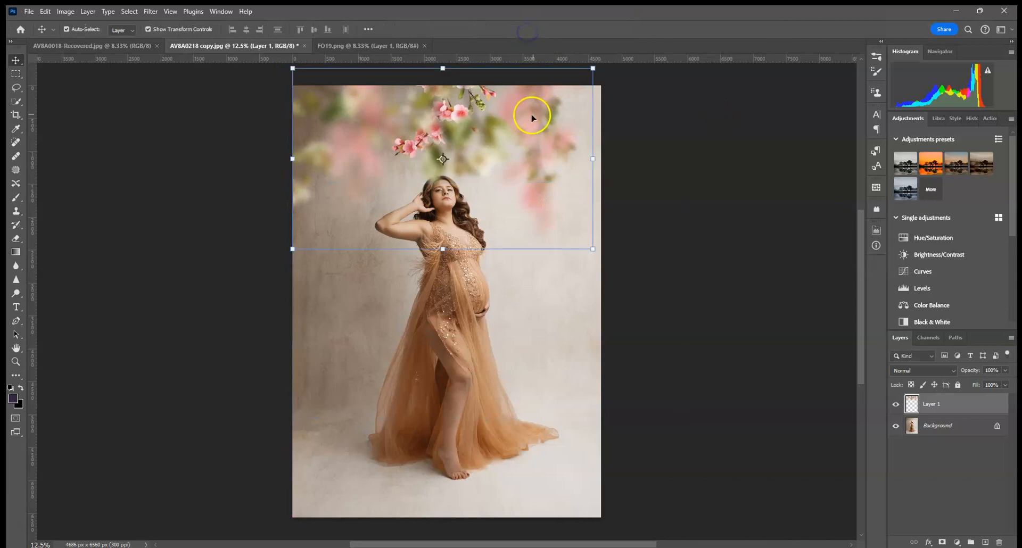
# Delete the pasted floral overlay layer from AV8A0218 copy.jpg
pyautogui.click(332, 46)
pyautogui.click(273, 47)
pyautogui.click(979, 405)
pyautogui.moveTo(989, 414); pyautogui.dragTo(999, 542)
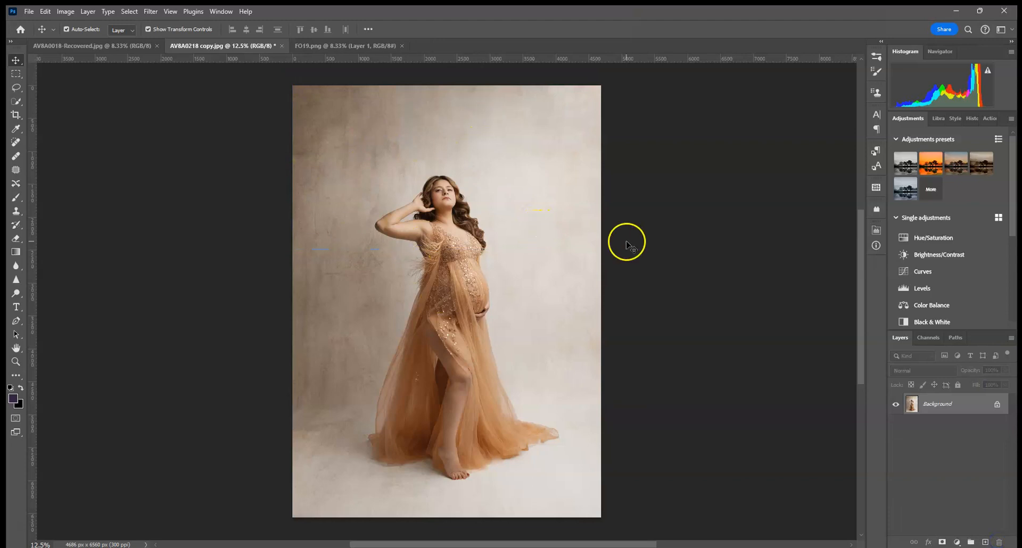
# Place the FO3 overlay as an embedded file and enlarge it to about 77.7% so it spans the photo's full width
pyautogui.click(29, 11)
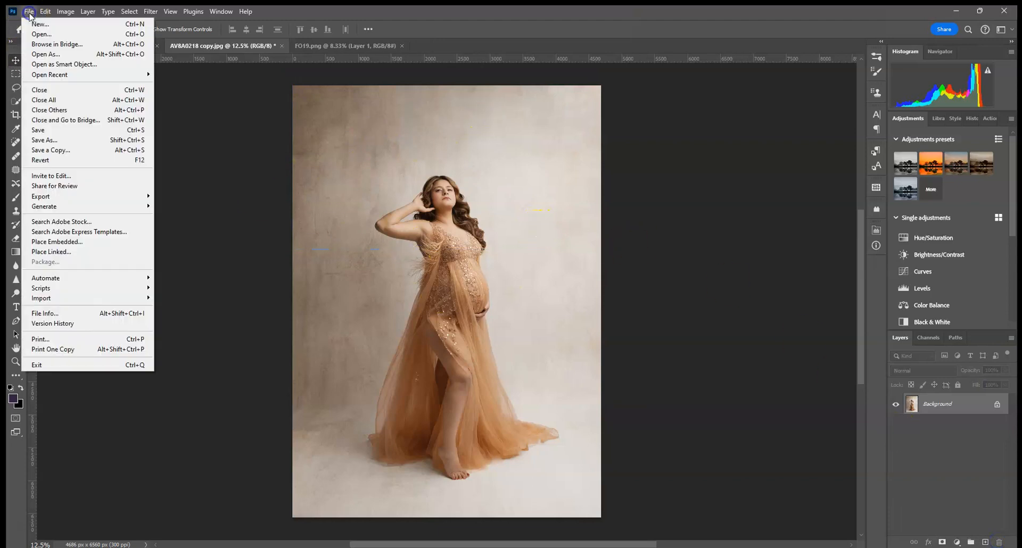
pyautogui.click(65, 241)
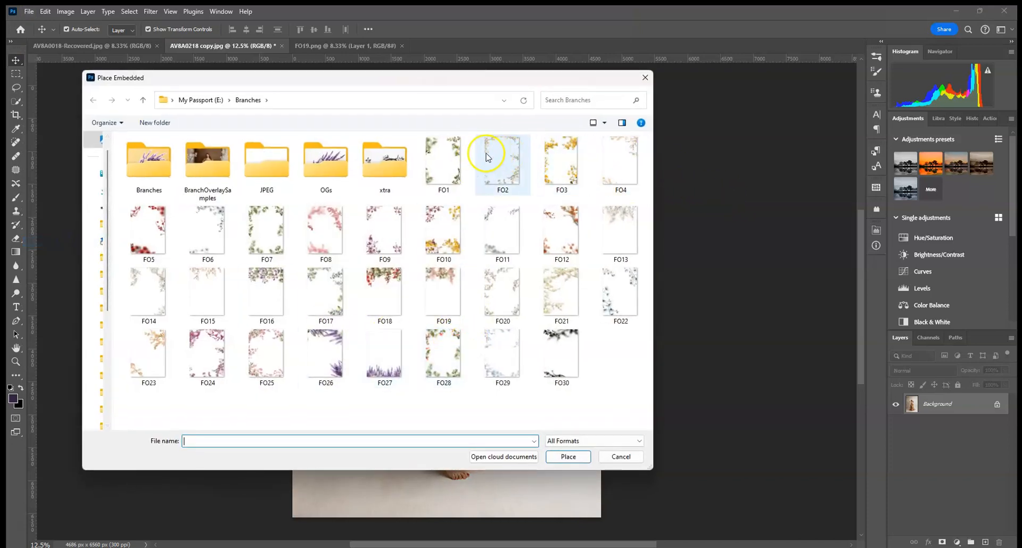
pyautogui.doubleClick(549, 163)
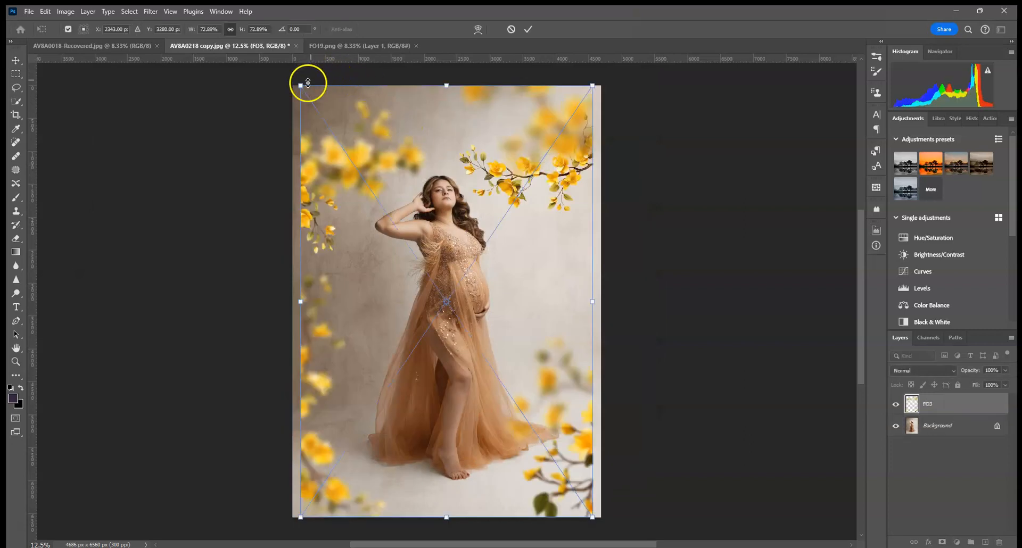
pyautogui.moveTo(298, 84); pyautogui.dragTo(290, 71)
pyautogui.moveTo(594, 518); pyautogui.dragTo(589, 477)
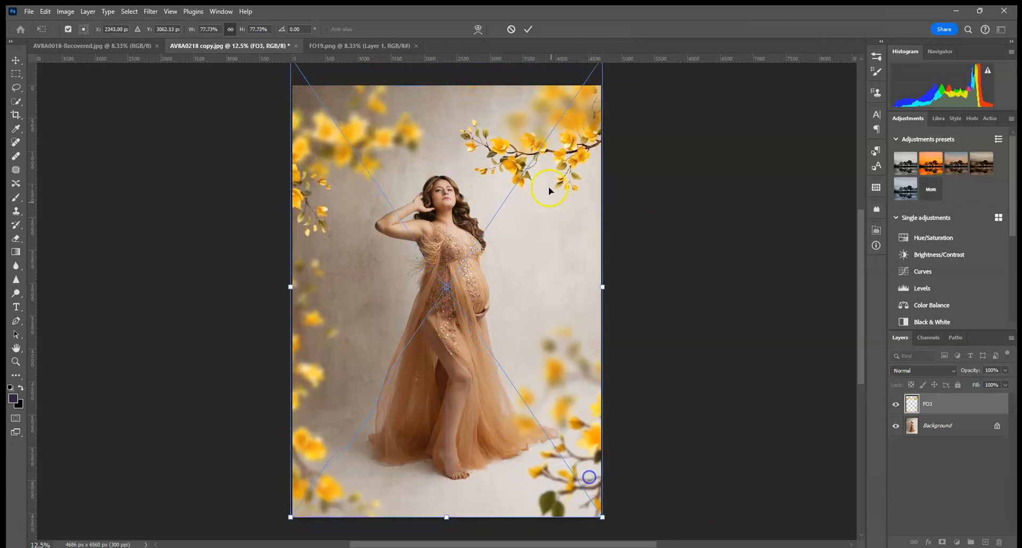
pyautogui.click(528, 29)
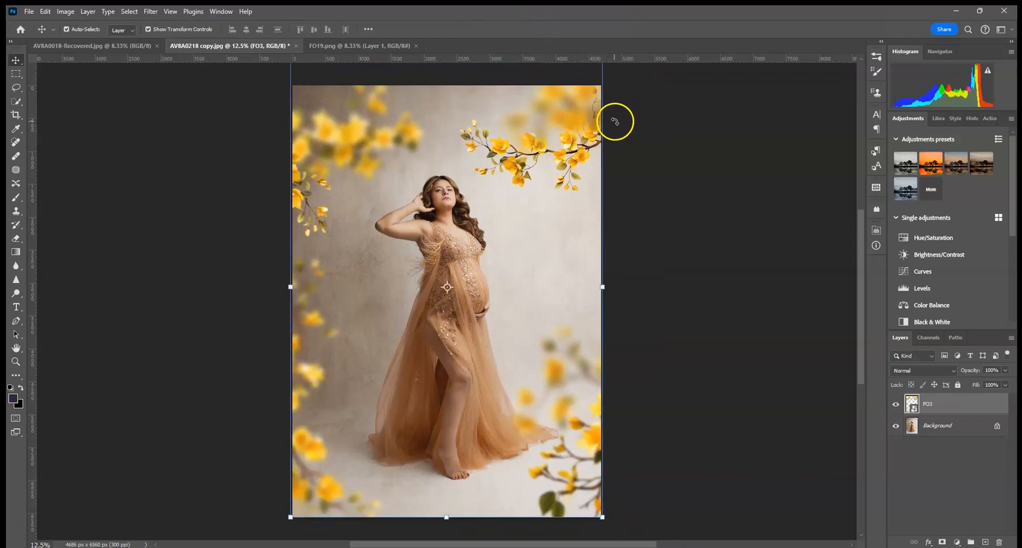
# Replace the FO3 smart object's contents with the FO23 overlay and enlarge it slightly past the photo's edges
pyautogui.rightClick(947, 411)
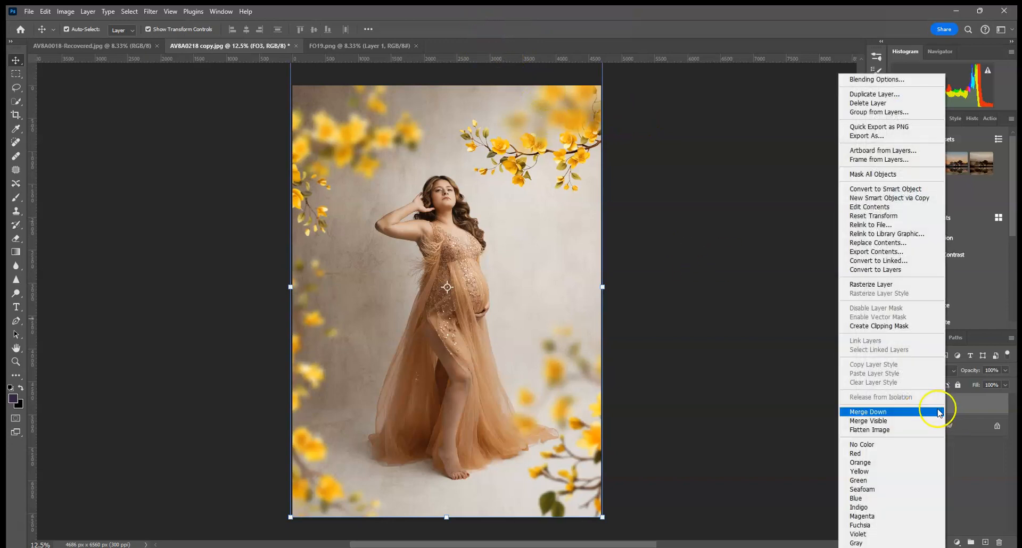
pyautogui.click(878, 243)
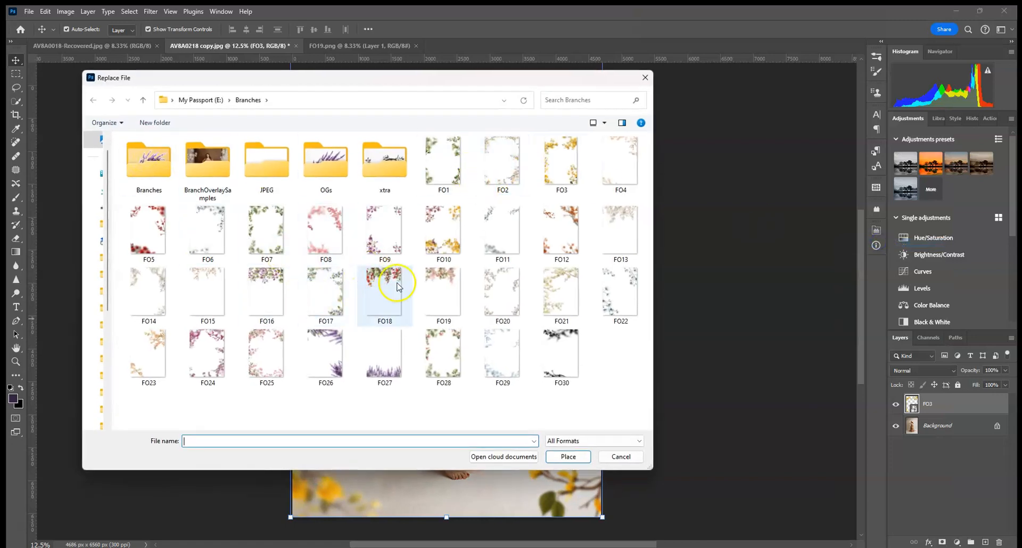
pyautogui.doubleClick(151, 365)
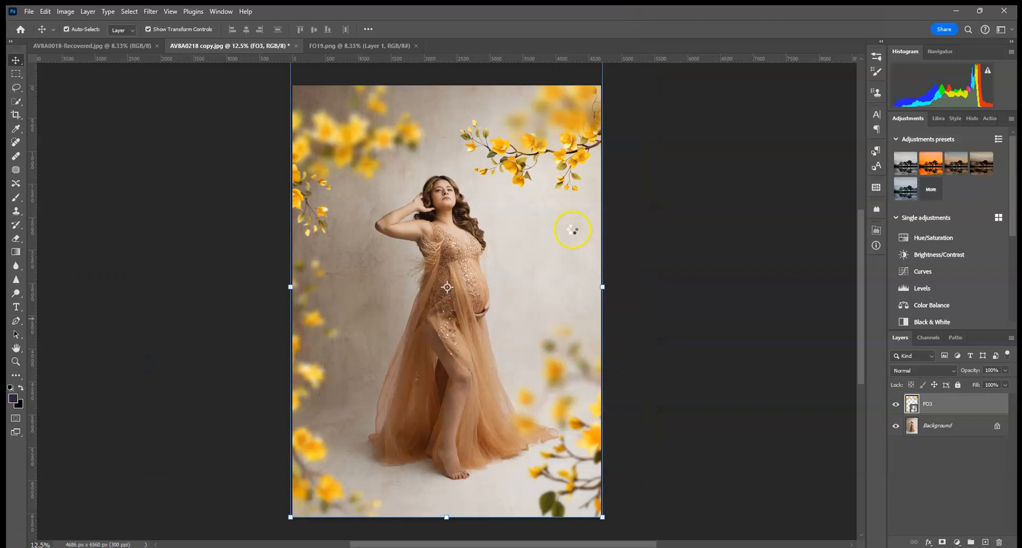
pyautogui.moveTo(610, 287); pyautogui.dragTo(621, 286)
pyautogui.moveTo(587, 230); pyautogui.dragTo(588, 235)
pyautogui.click(528, 30)
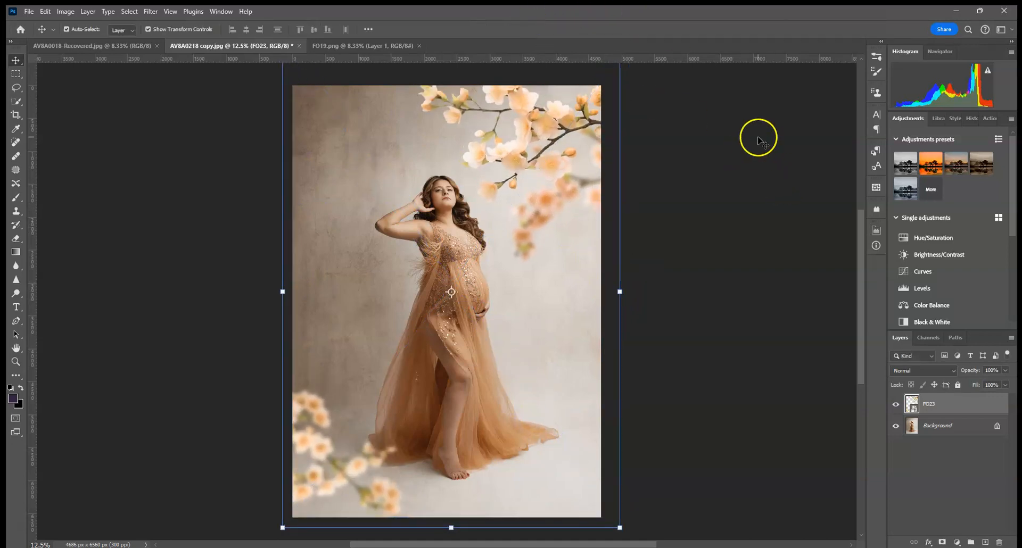
# Replace the overlay smart object's contents with the FO20 white blossom overlay
pyautogui.rightClick(932, 407)
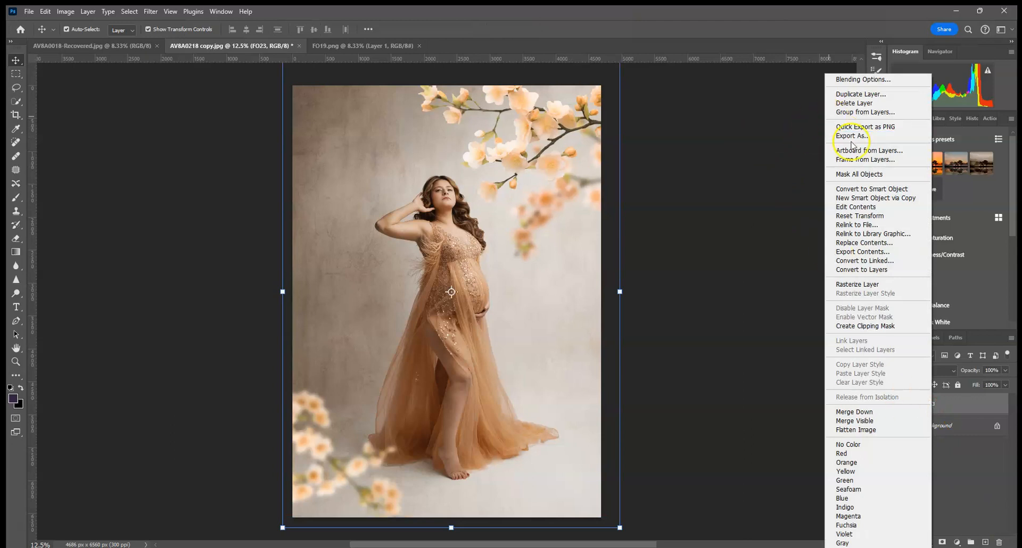
pyautogui.click(854, 243)
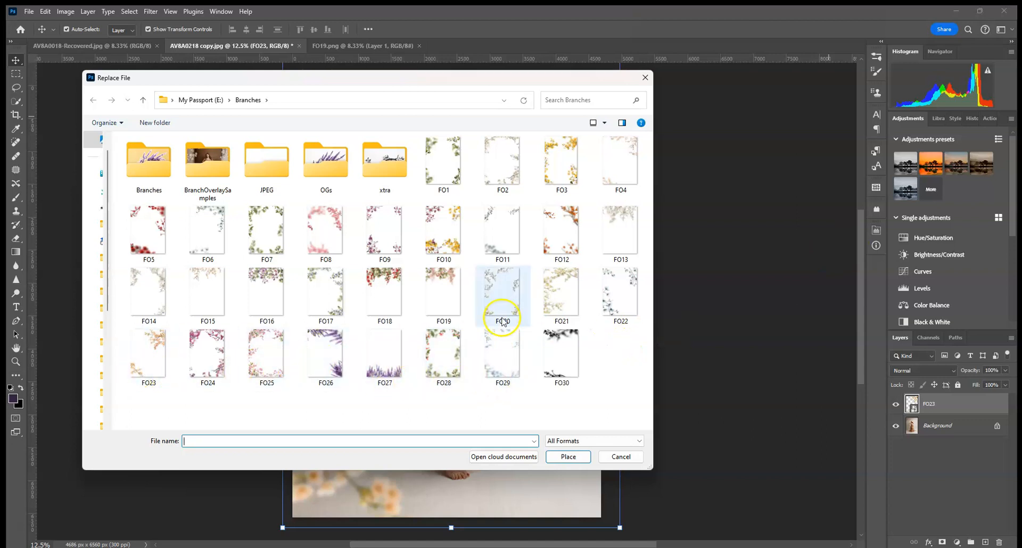
pyautogui.doubleClick(509, 298)
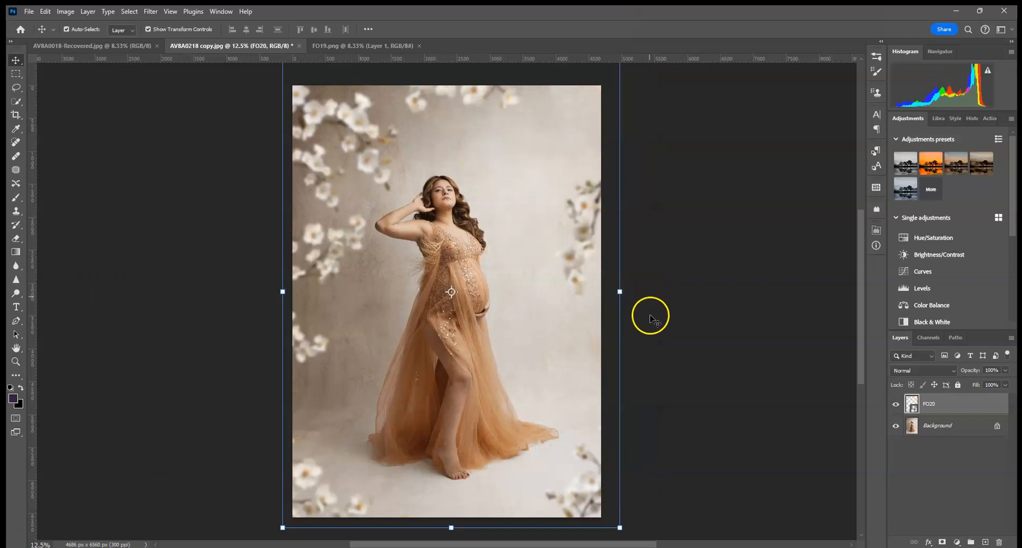
# Resize and reposition the FO20 overlay so its white blossoms frame the woman just beyond the photo's edges
pyautogui.moveTo(620, 527); pyautogui.dragTo(594, 491)
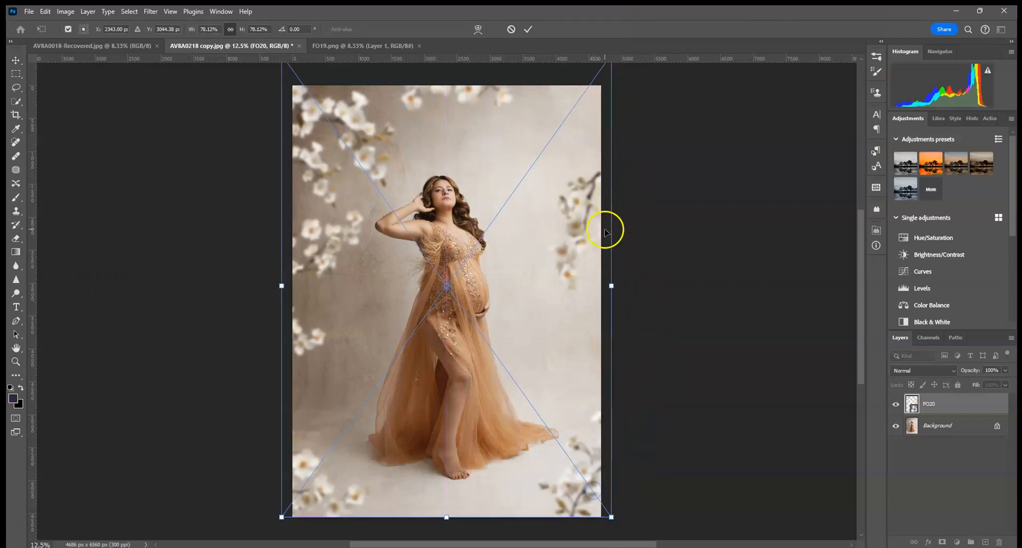
pyautogui.moveTo(611, 281); pyautogui.dragTo(591, 286)
pyautogui.moveTo(543, 250); pyautogui.dragTo(545, 258)
pyautogui.moveTo(596, 520); pyautogui.dragTo(606, 525)
pyautogui.moveTo(546, 441); pyautogui.dragTo(548, 437)
pyautogui.click(529, 30)
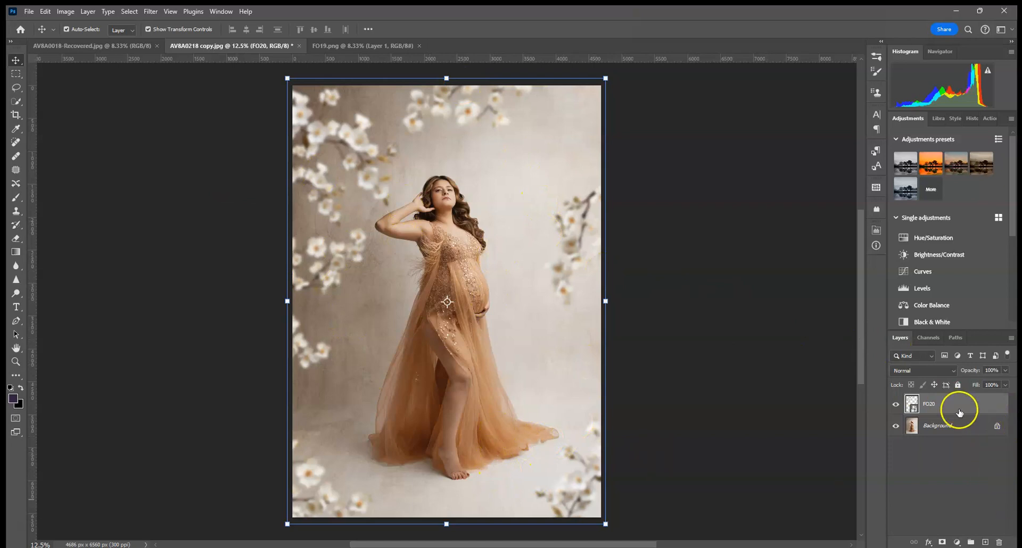
# Add a Curves adjustment clipped to the FO20 overlay and lower its midtones to input 136, output 109
pyautogui.click(941, 271)
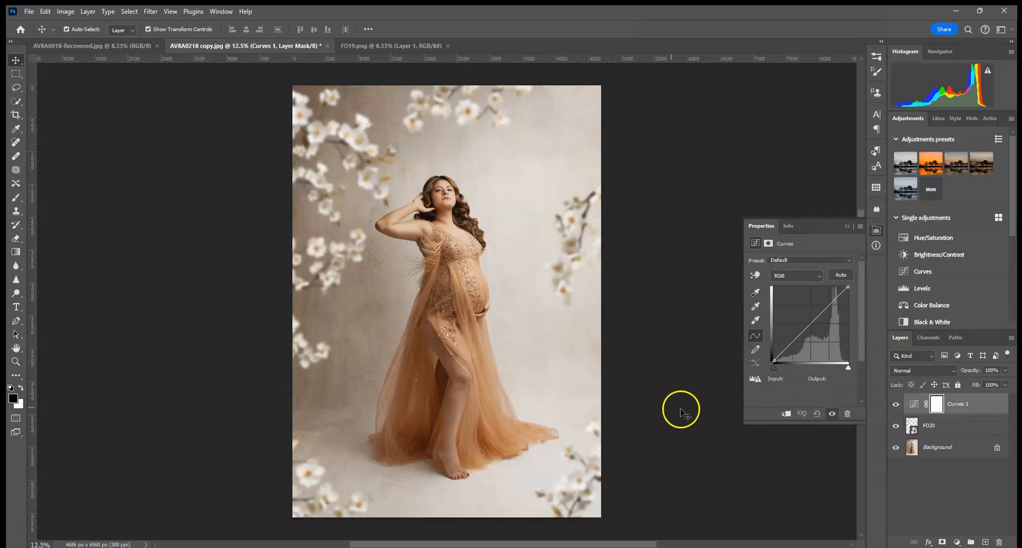
pyautogui.click(787, 414)
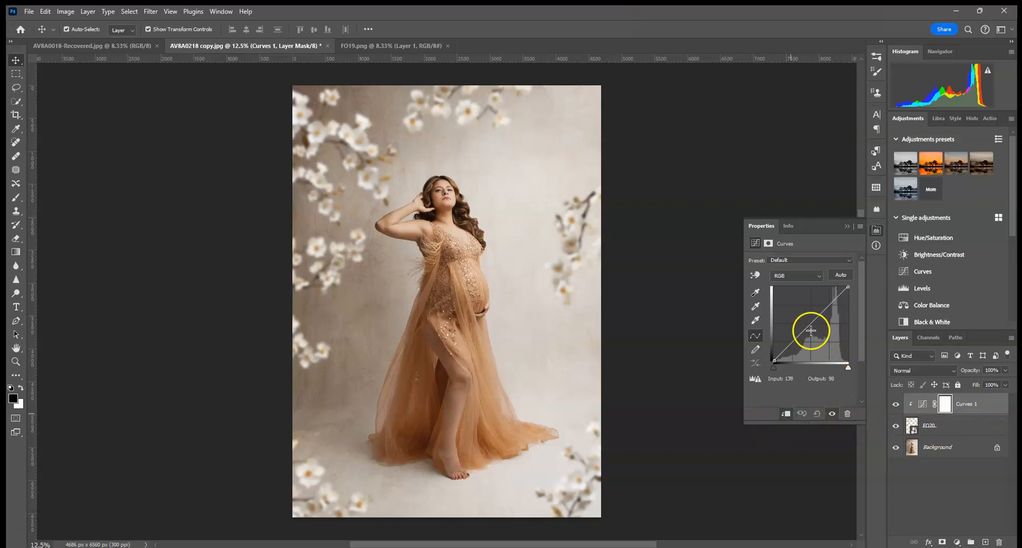
pyautogui.moveTo(813, 322); pyautogui.dragTo(814, 328)
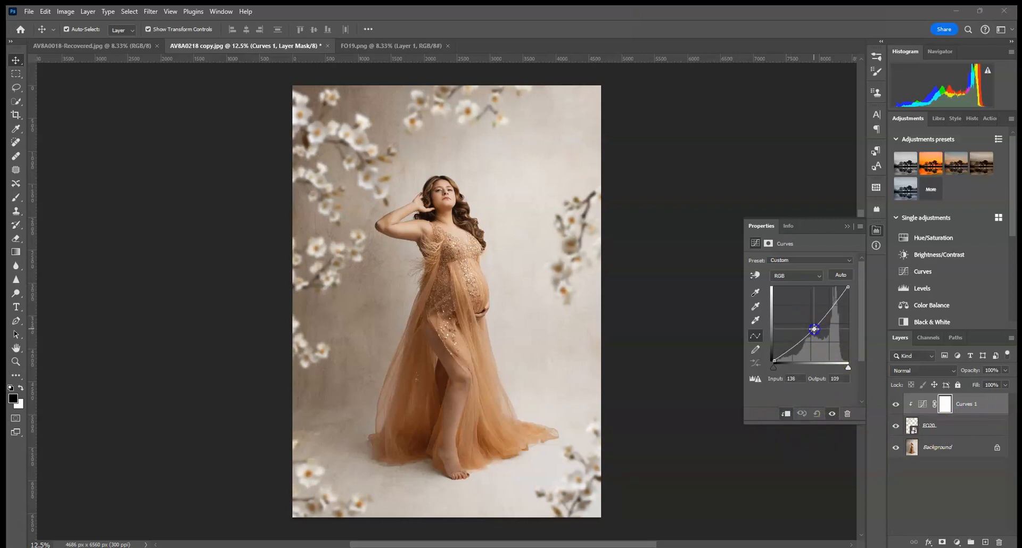
# Add a clipped Brightness/Contrast adjustment directly above the FO20 layer and set its brightness to -9
pyautogui.click(967, 425)
pyautogui.click(948, 255)
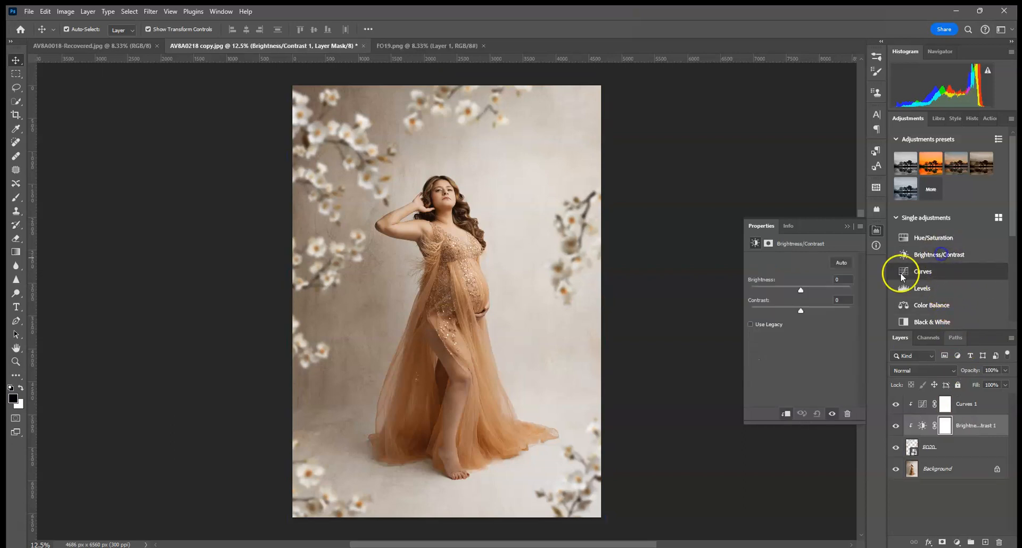
pyautogui.moveTo(801, 294); pyautogui.dragTo(798, 295)
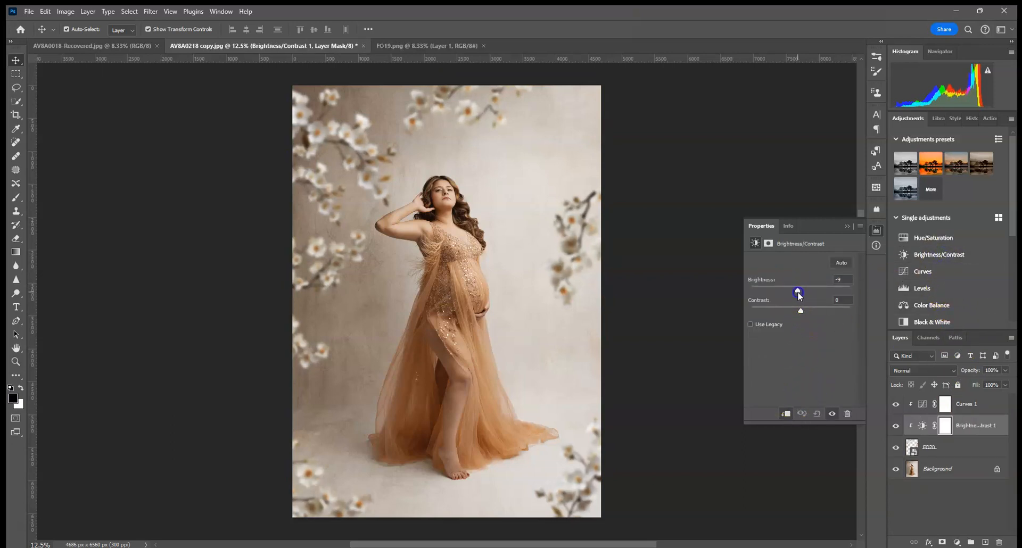
pyautogui.click(846, 226)
# Create a new blank layer clipped to the FO20 overlay and set its blend mode to Multiply
pyautogui.click(966, 441)
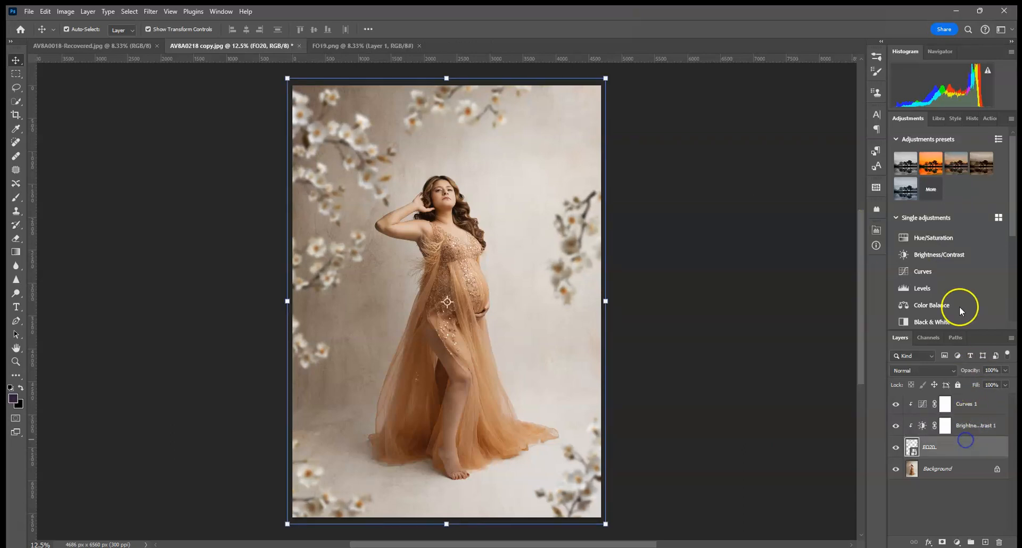
pyautogui.click(984, 541)
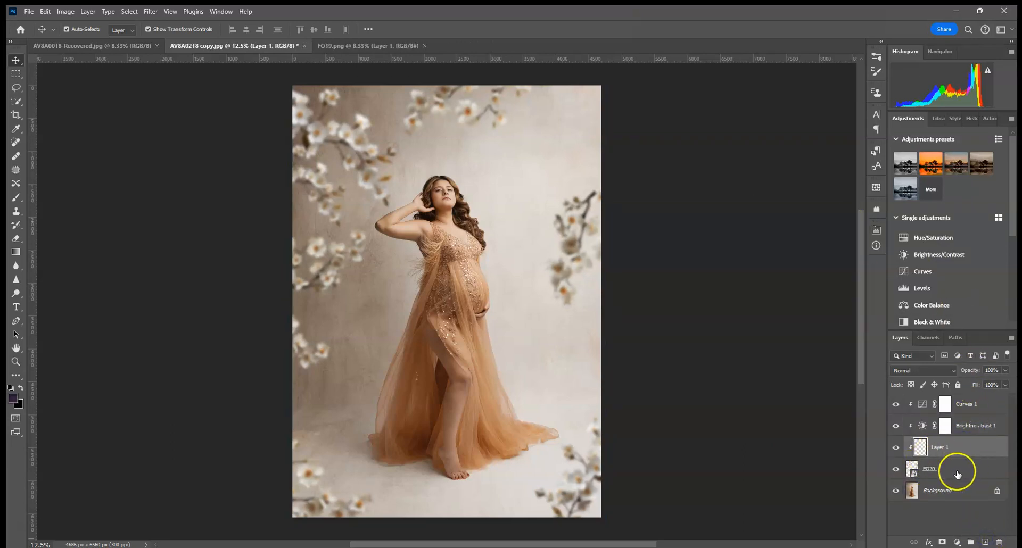
pyautogui.rightClick(941, 452)
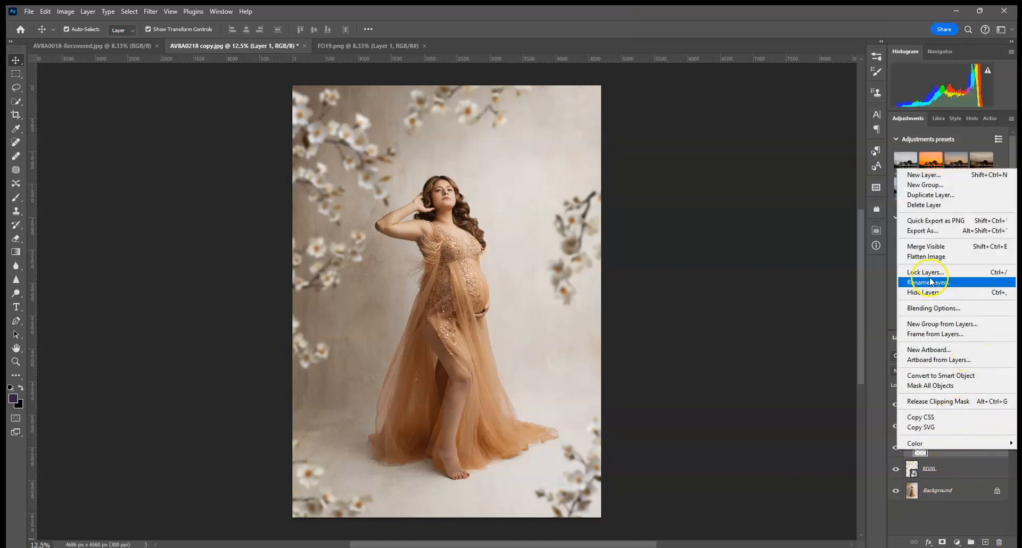
pyautogui.click(973, 462)
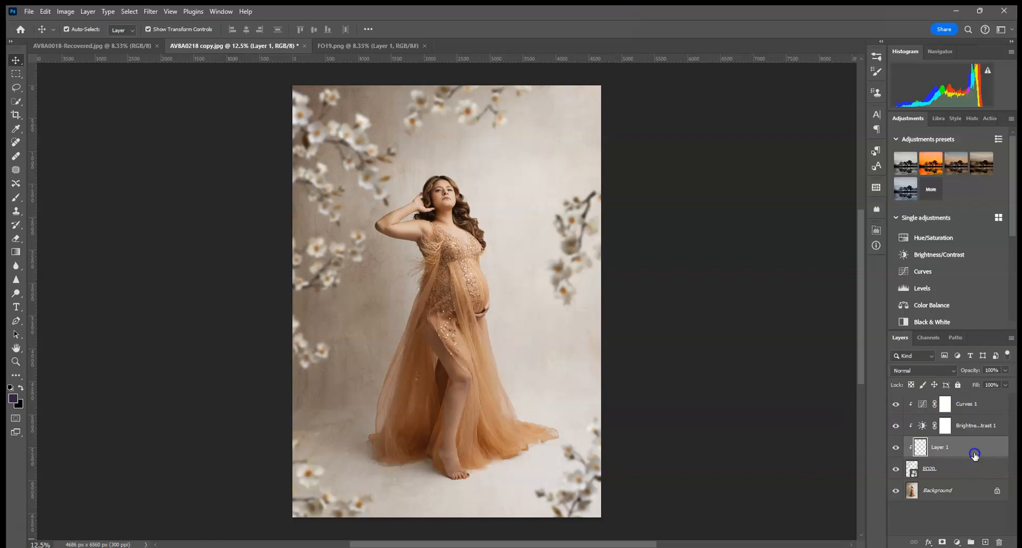
pyautogui.click(908, 366)
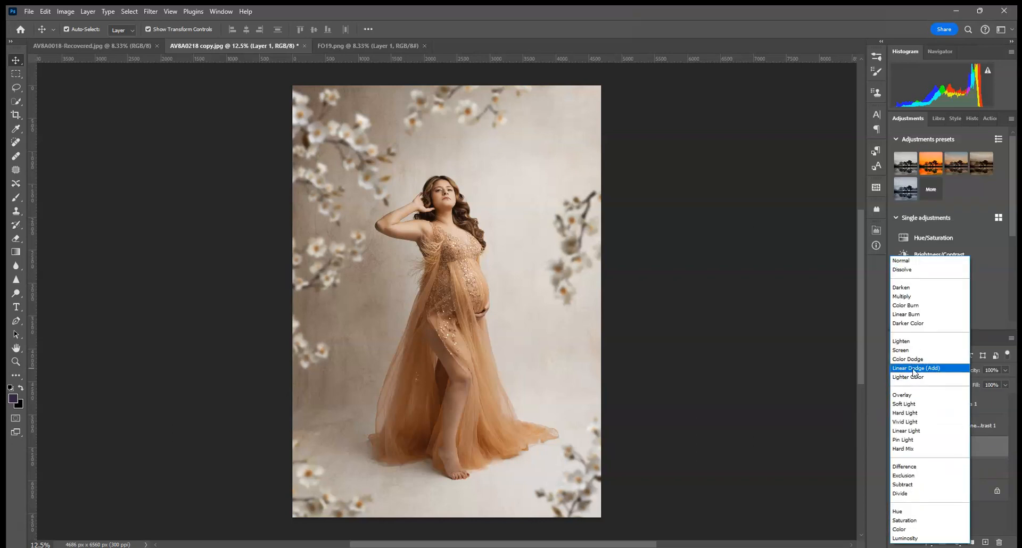
pyautogui.click(902, 296)
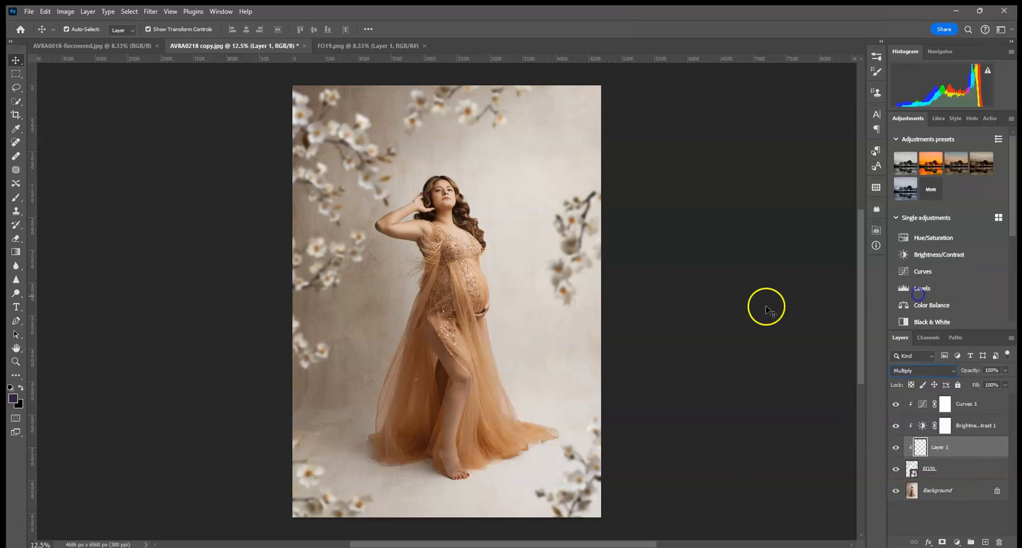
# Set up the Brush tool with a size of 1811 px and 15% opacity
pyautogui.click(17, 198)
pyautogui.click(83, 30)
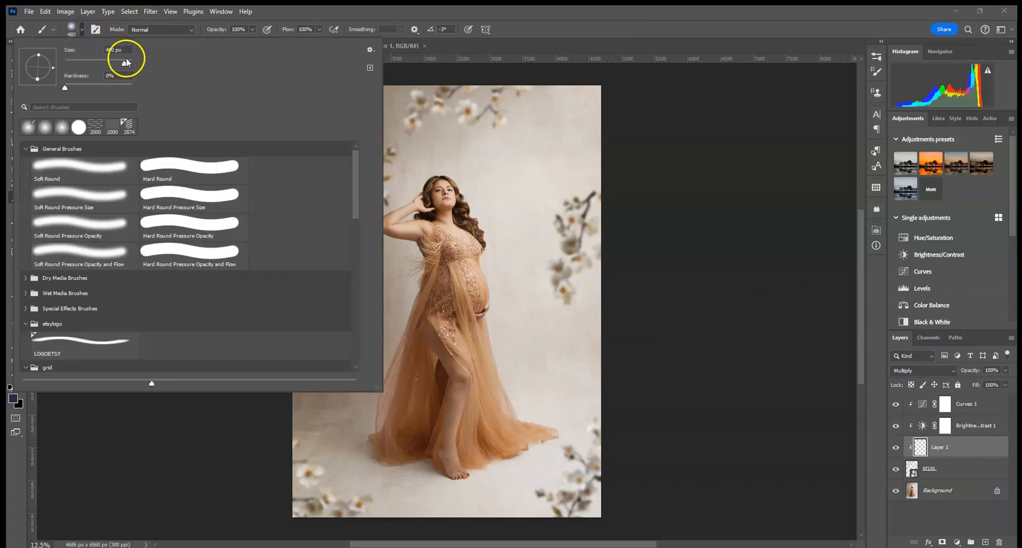
pyautogui.click(243, 29)
pyautogui.write('15')
pyautogui.click(218, 44)
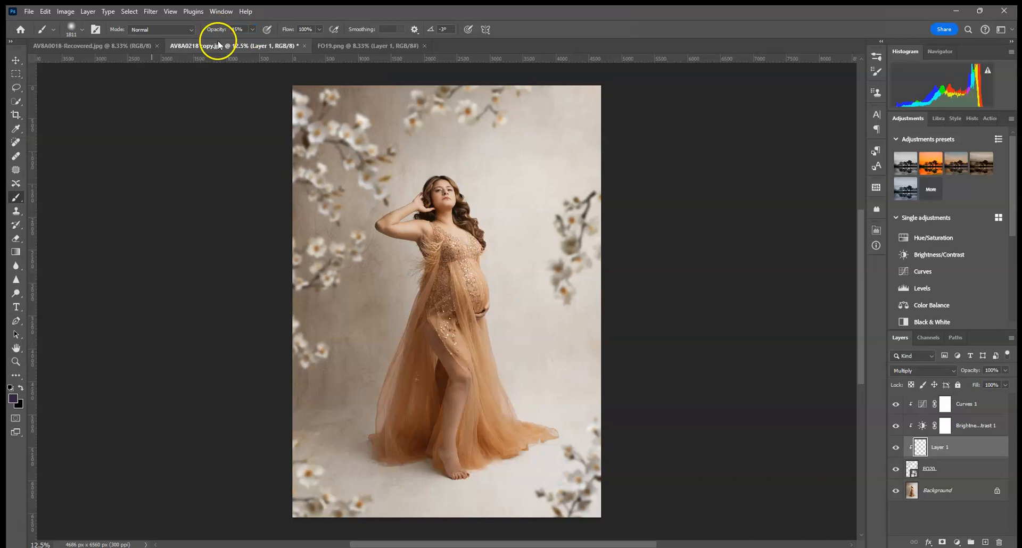
# Paint a beige-brown tone from the backdrop over the blossoms around the photo's edges and compare the result with the paint layer hidden
pyautogui.moveTo(352, 291)
pyautogui.mouseDown()
pyautogui.moveTo(328, 290)
pyautogui.moveTo(336, 240)
pyautogui.mouseUp()
pyautogui.moveTo(321, 202); pyautogui.dragTo(307, 299)
pyautogui.click(309, 164)
pyautogui.click(290, 106)
pyautogui.click(348, 106)
pyautogui.click(415, 99)
pyautogui.moveTo(237, 218); pyautogui.dragTo(258, 386)
pyautogui.moveTo(308, 517); pyautogui.dragTo(332, 522)
pyautogui.moveTo(680, 532); pyautogui.dragTo(610, 518)
pyautogui.moveTo(630, 474); pyautogui.dragTo(639, 463)
pyautogui.moveTo(652, 276); pyautogui.dragTo(626, 260)
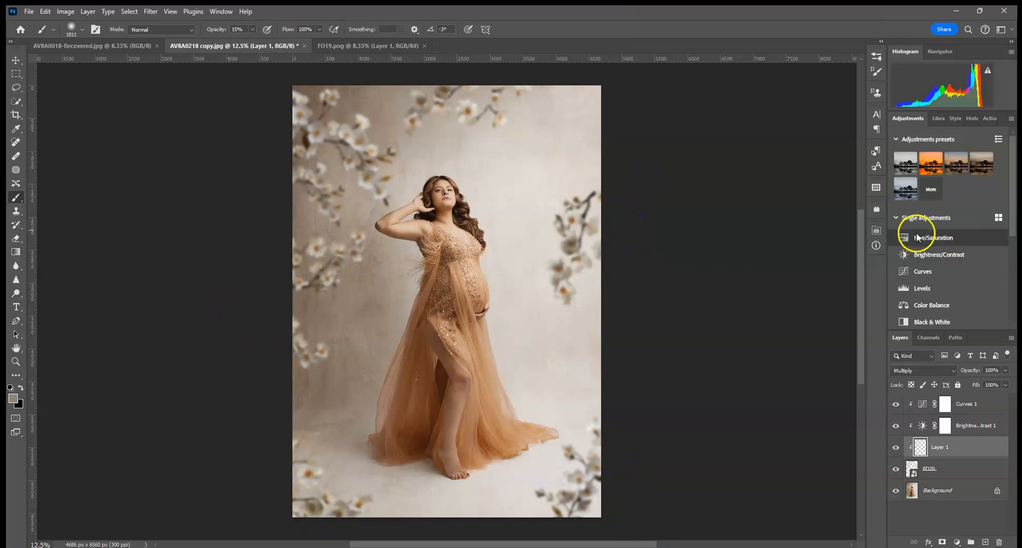
pyautogui.click(896, 448)
pyautogui.click(896, 449)
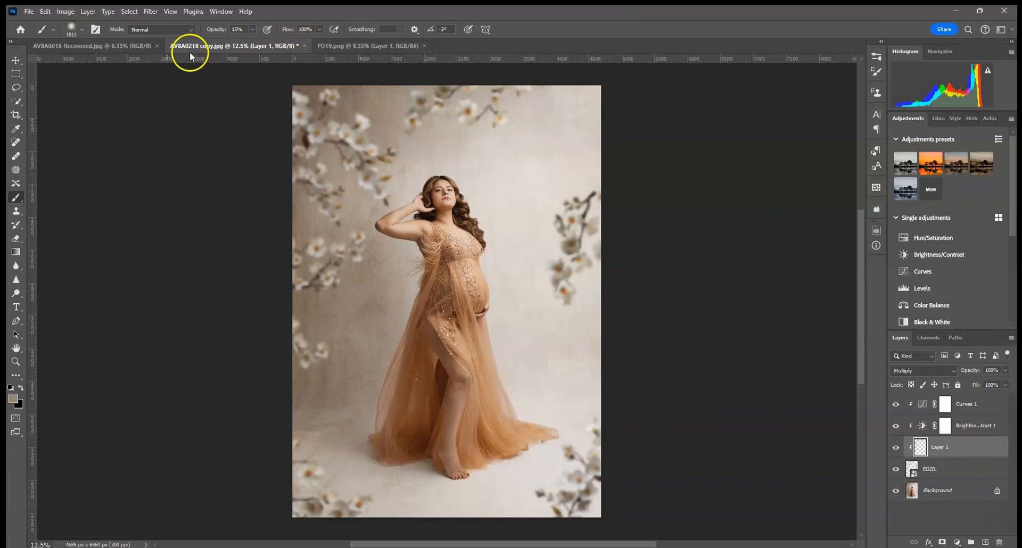
# Switch to the AV8A0018-Recovered.jpg portrait
pyautogui.click(109, 46)
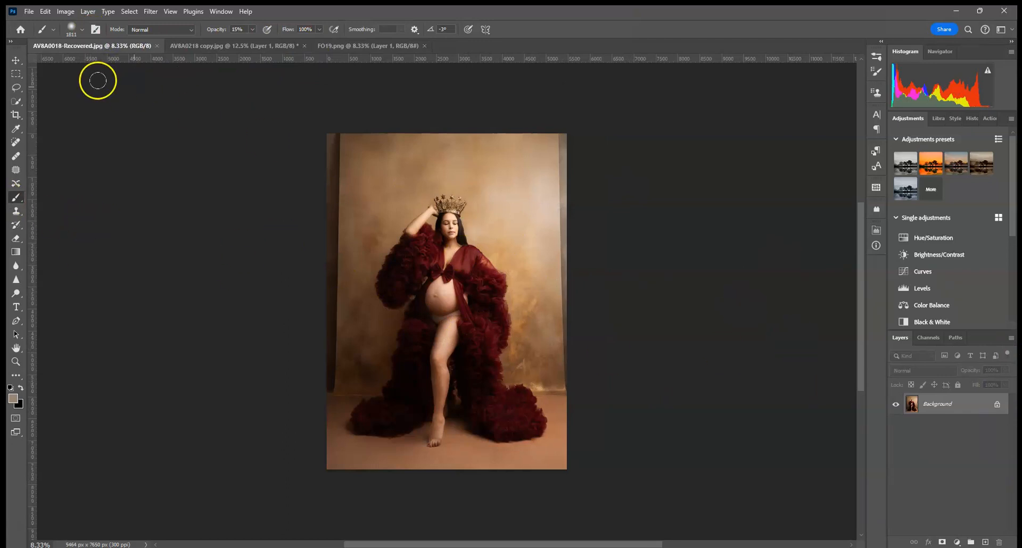
pyautogui.click(29, 12)
pyautogui.click(87, 234)
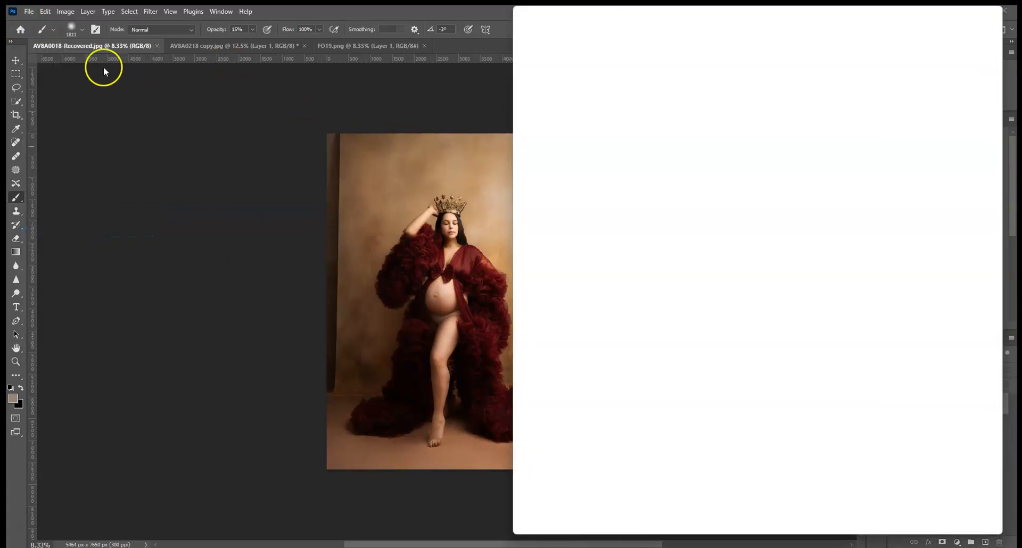
pyautogui.click(993, 15)
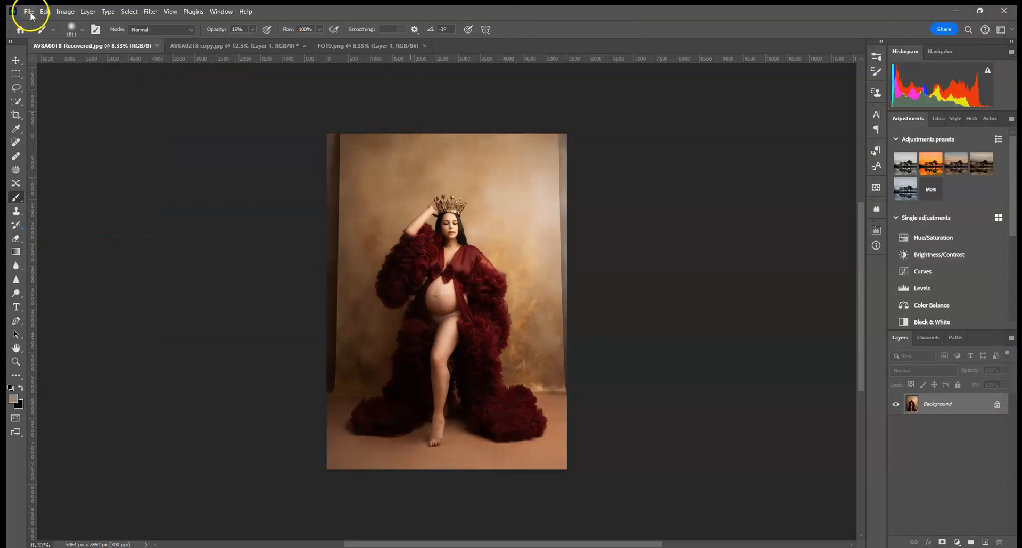
# Place the FO5 overlay from the Branches folder as an embedded object and enlarge it to cover the whole portrait
pyautogui.click(29, 13)
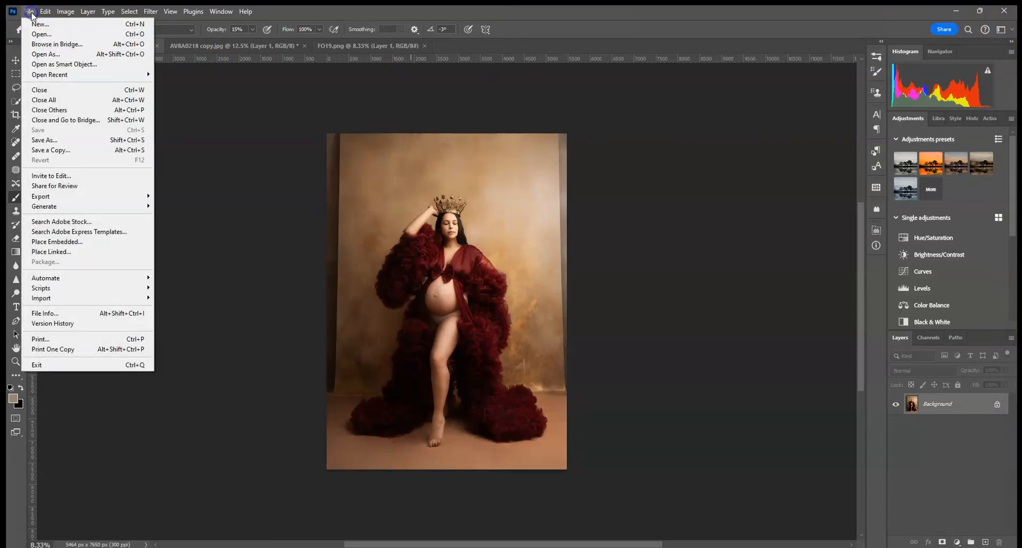
pyautogui.click(60, 246)
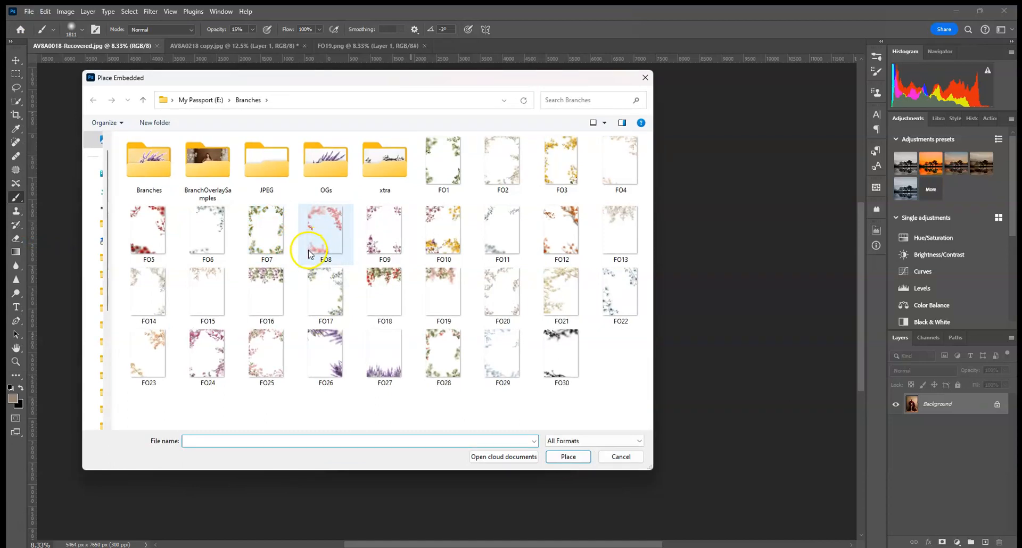
pyautogui.doubleClick(148, 234)
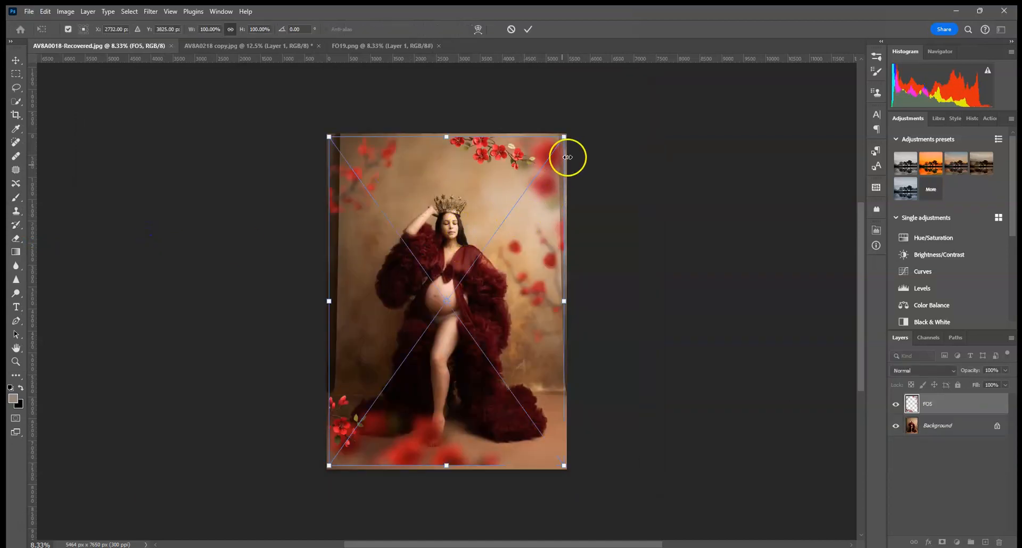
pyautogui.moveTo(564, 137); pyautogui.dragTo(570, 128)
pyautogui.moveTo(330, 468); pyautogui.dragTo(324, 472)
pyautogui.click(529, 31)
pyautogui.press('b')
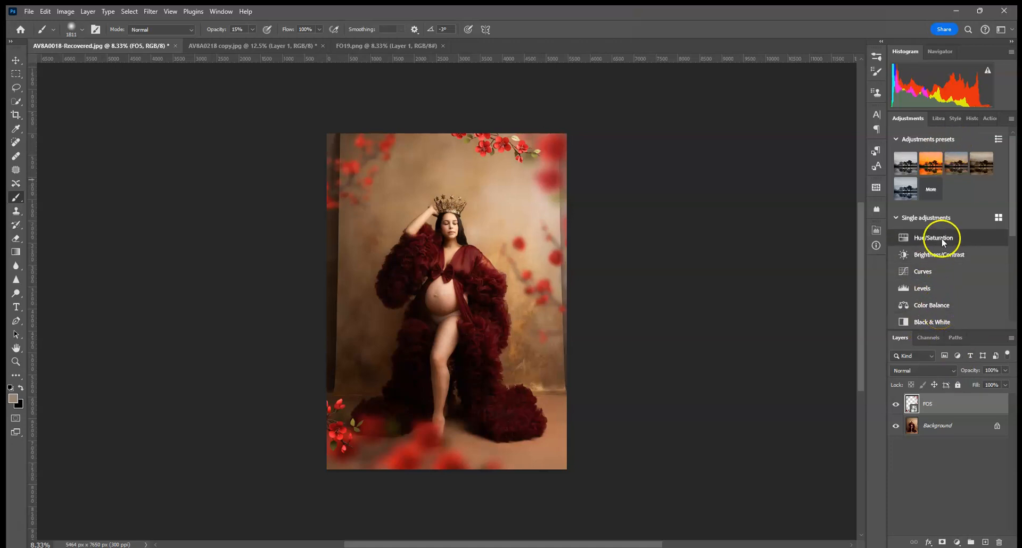
# Add a Curves adjustment clipped to the FO5 overlay and darken its midtones with a point at input 159, output 115
pyautogui.click(932, 272)
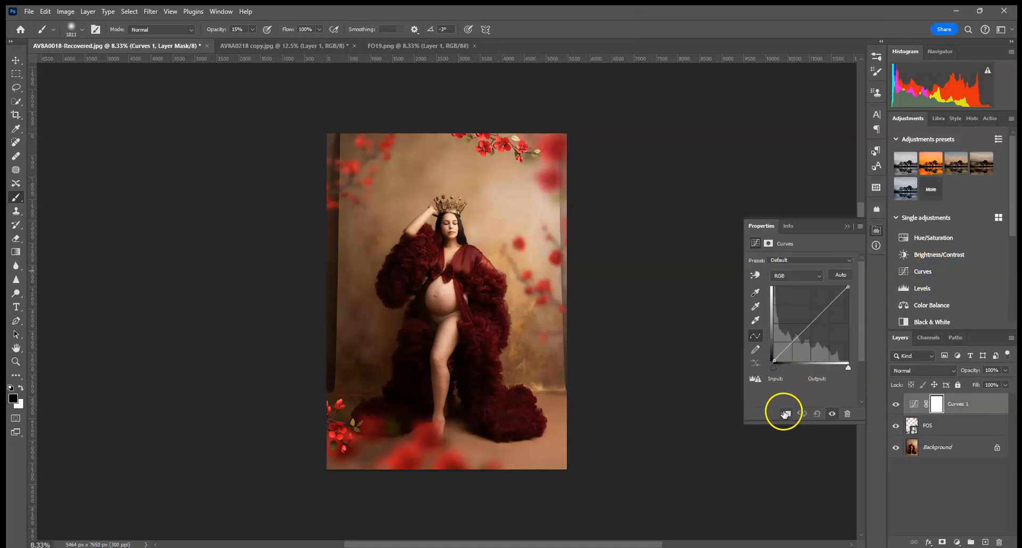
pyautogui.click(786, 415)
pyautogui.click(819, 326)
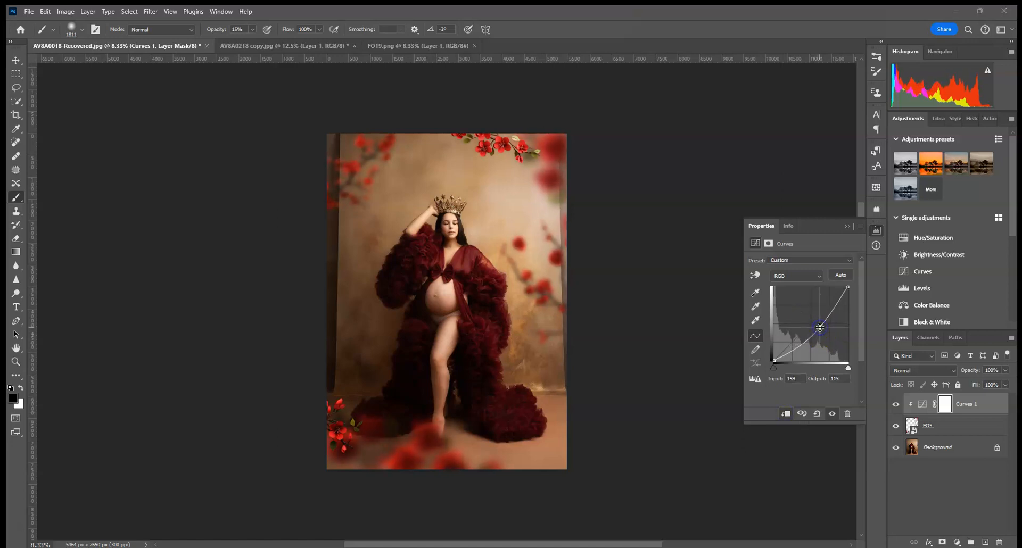
# Add a clipped Hue/Saturation adjustment directly above the FO5 layer with hue +12 and saturation -14
pyautogui.click(953, 426)
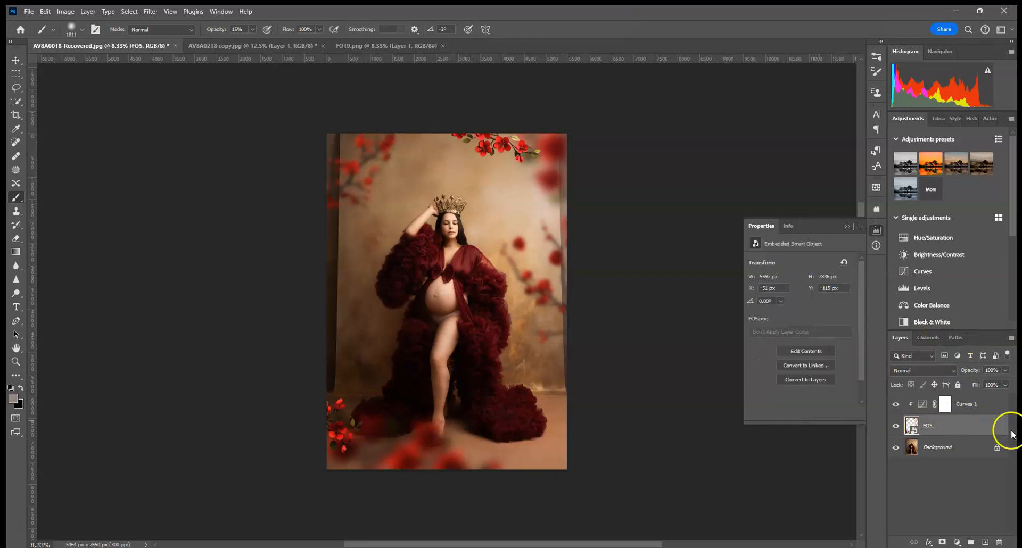
pyautogui.click(923, 240)
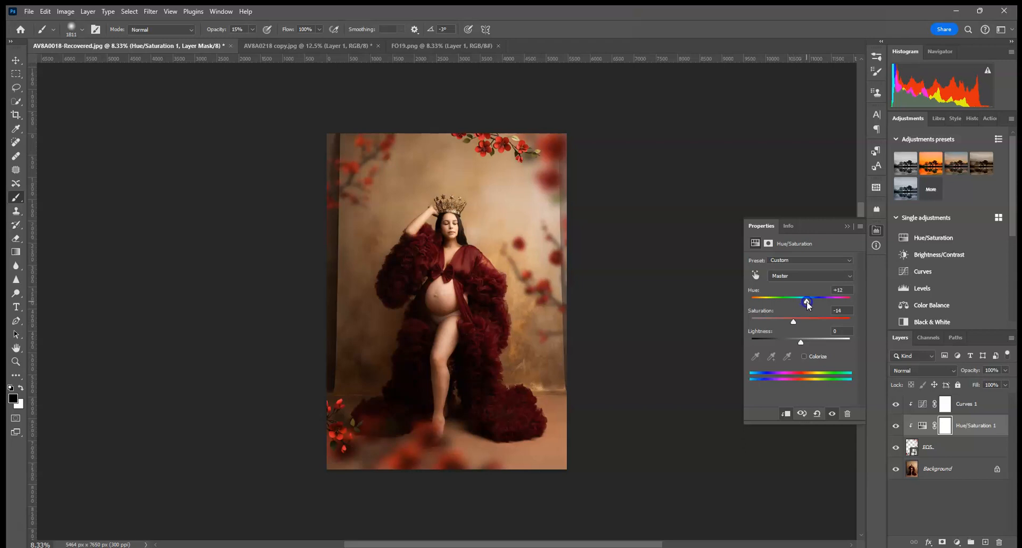
pyautogui.click(848, 225)
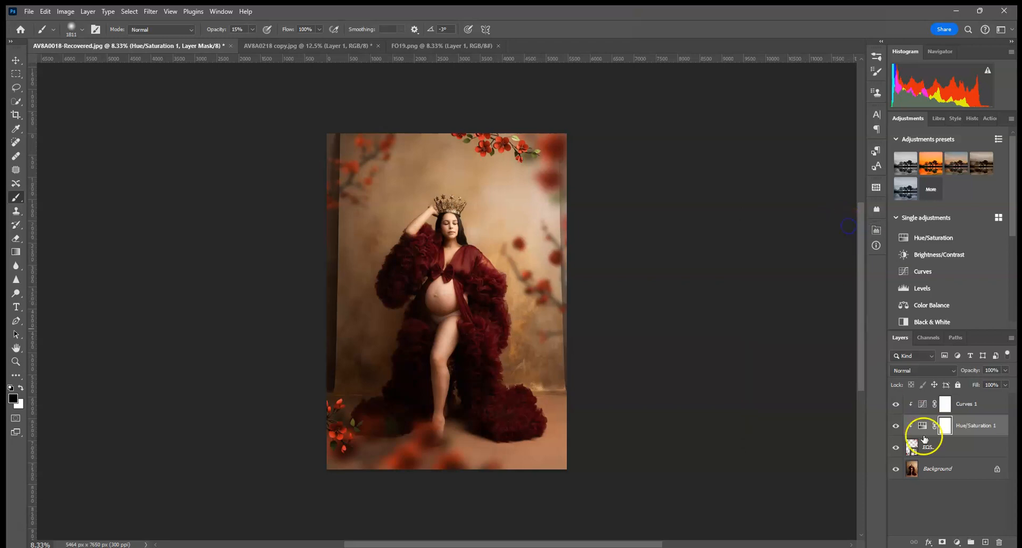
# Refine the Hue/Saturation adjustment to hue +3, saturation -6 and lightness -7
pyautogui.click(953, 449)
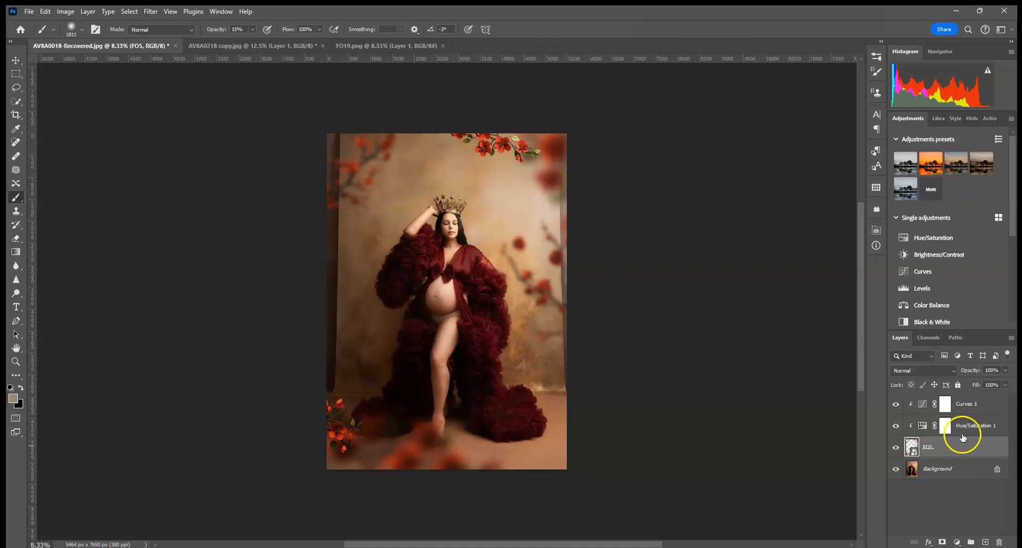
pyautogui.doubleClick(923, 426)
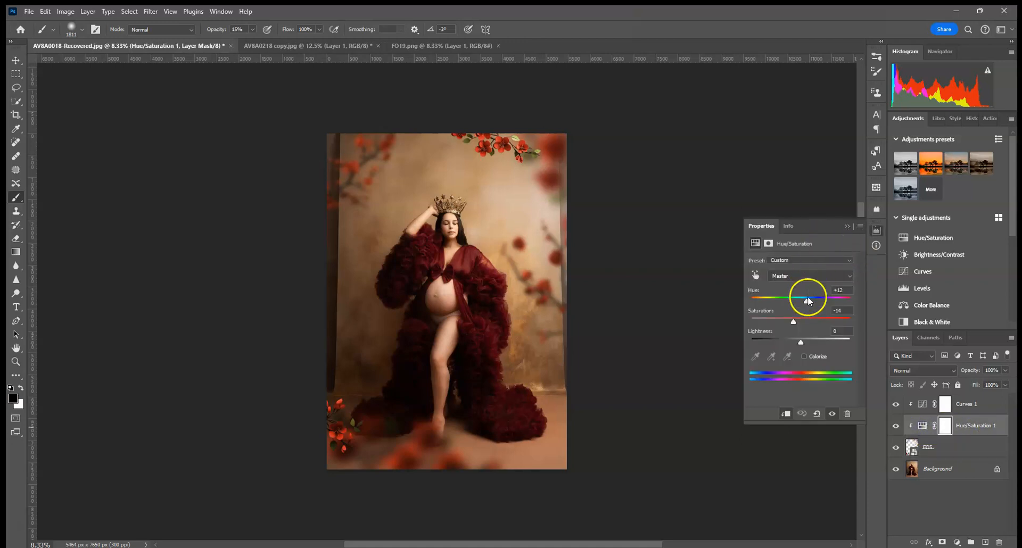
pyautogui.moveTo(803, 302); pyautogui.dragTo(795, 301)
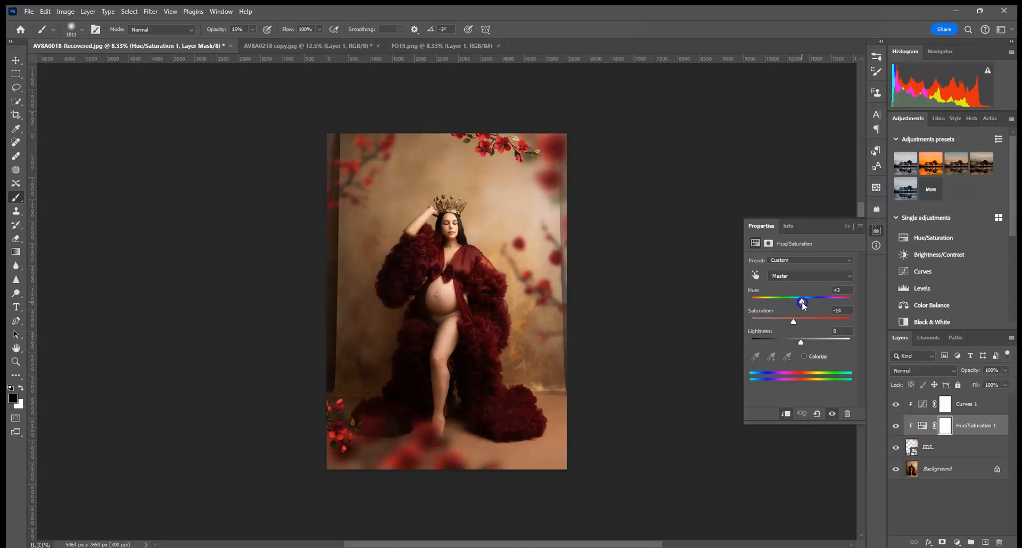
pyautogui.click(848, 226)
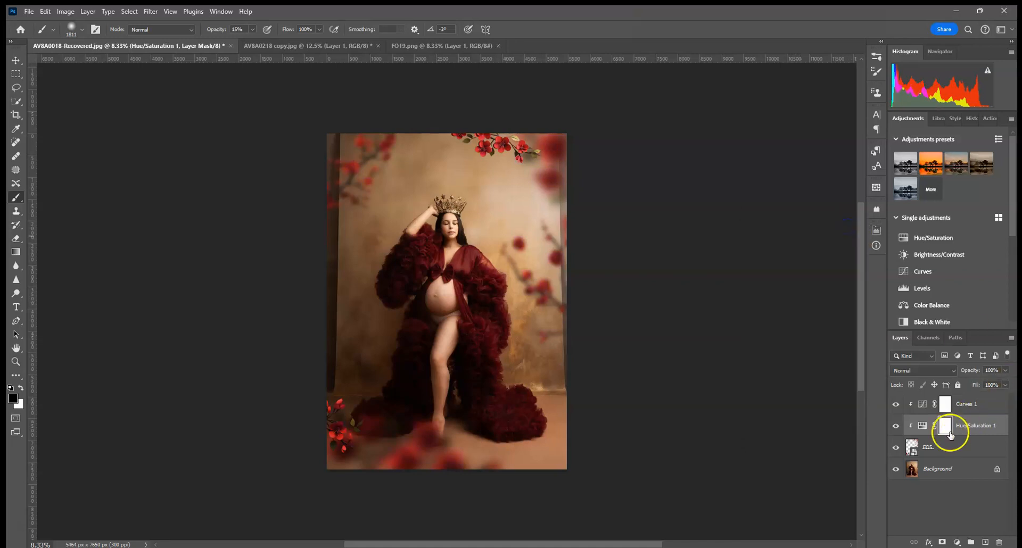
pyautogui.doubleClick(923, 429)
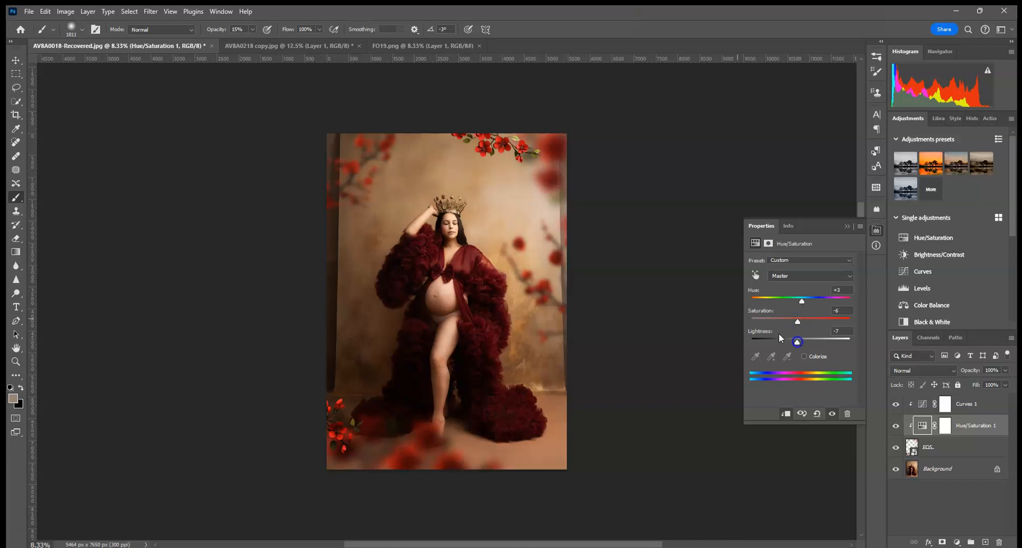
# Darken the blossoms further by moving the Curves adjustment's point to input 174, output 115
pyautogui.click(968, 406)
pyautogui.click(821, 328)
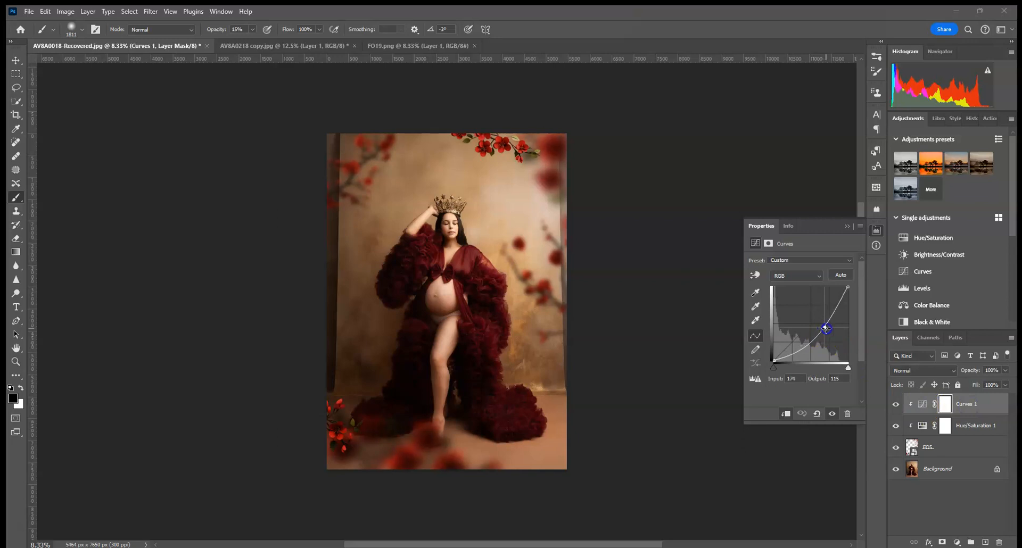
# Add a clipped Brightness/Contrast adjustment directly above the FO5 layer and set its brightness to -7
pyautogui.click(950, 450)
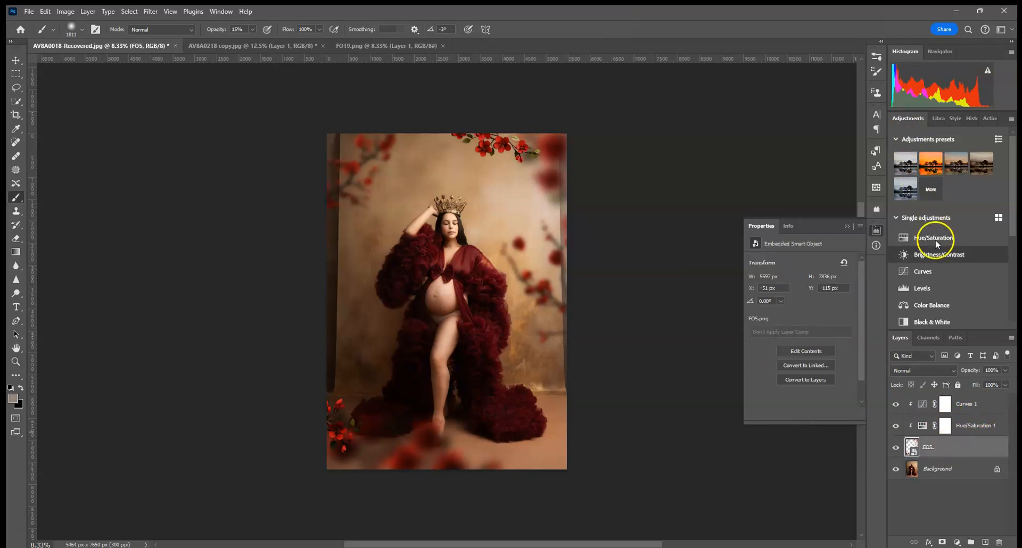
pyautogui.click(932, 257)
pyautogui.click(801, 291)
pyautogui.moveTo(800, 291); pyautogui.dragTo(799, 293)
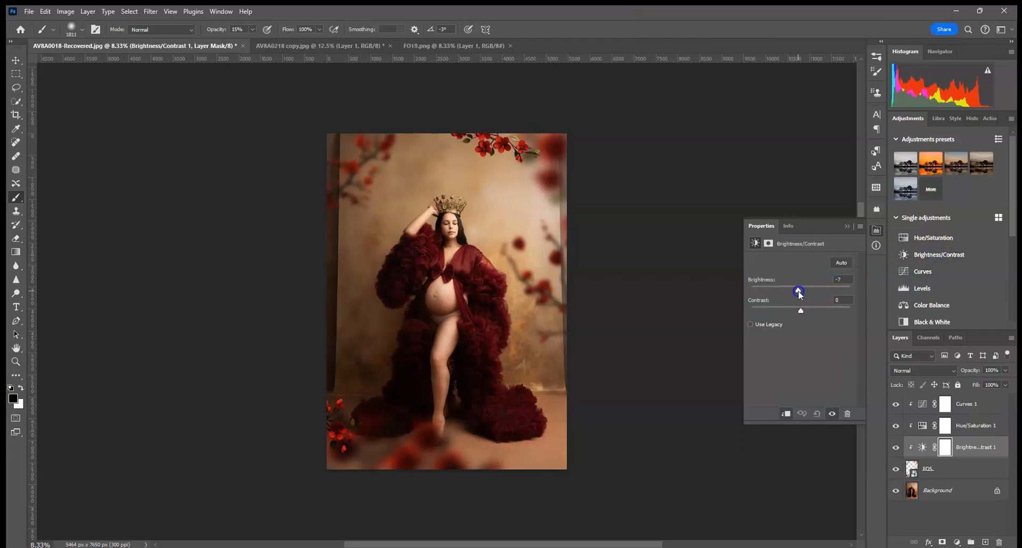
pyautogui.click(846, 227)
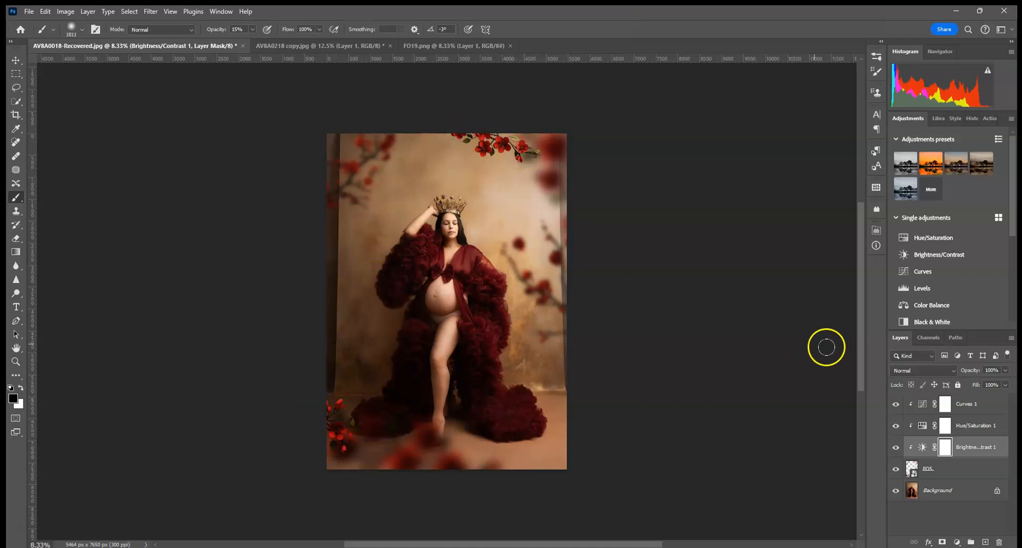
# Add a layer mask to the FO5 overlay
pyautogui.click(937, 472)
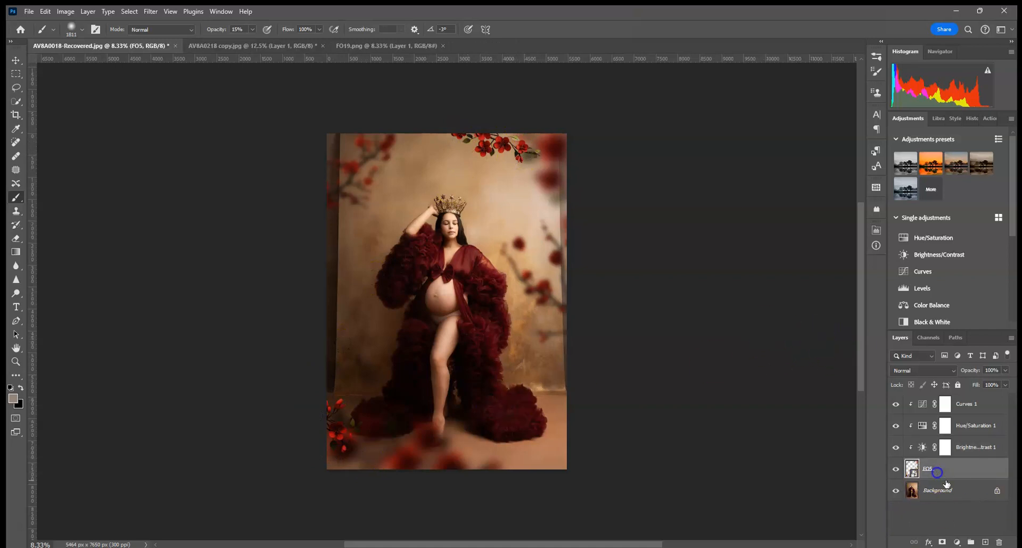
pyautogui.click(940, 542)
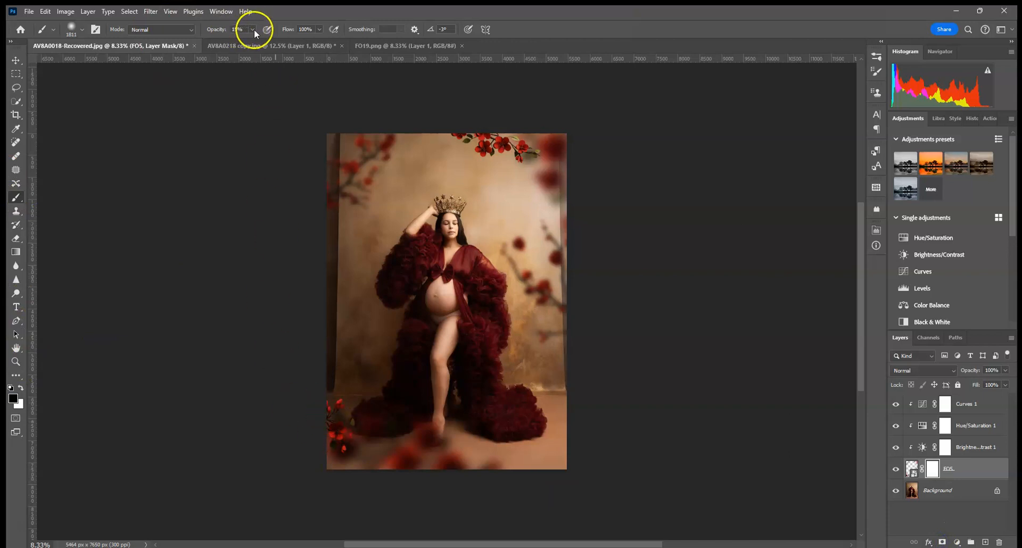
# Try masking out the blossoms along the portrait's upper edge with a black brush at 100% opacity, and undo the stroke
pyautogui.moveTo(439, 127)
pyautogui.mouseDown()
pyautogui.moveTo(464, 147)
pyautogui.moveTo(497, 141)
pyautogui.moveTo(500, 159)
pyautogui.moveTo(515, 147)
pyautogui.moveTo(509, 128)
pyautogui.moveTo(553, 119)
pyautogui.mouseUp()
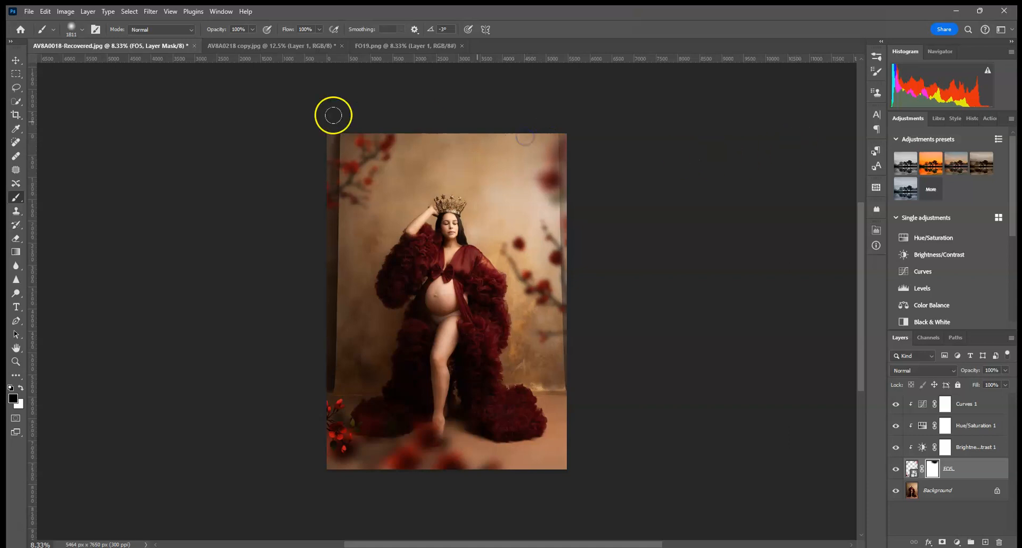
pyautogui.click(45, 11)
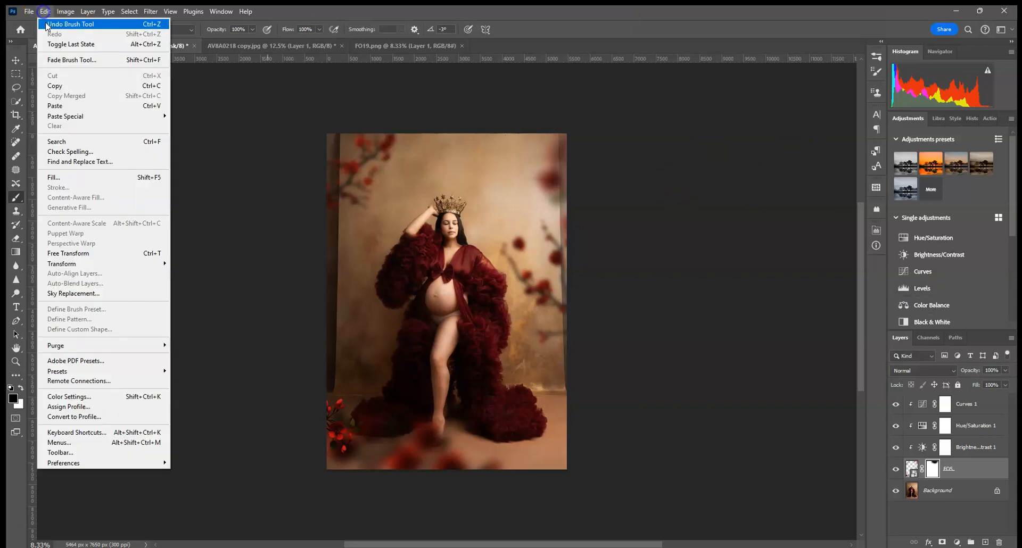
pyautogui.click(46, 25)
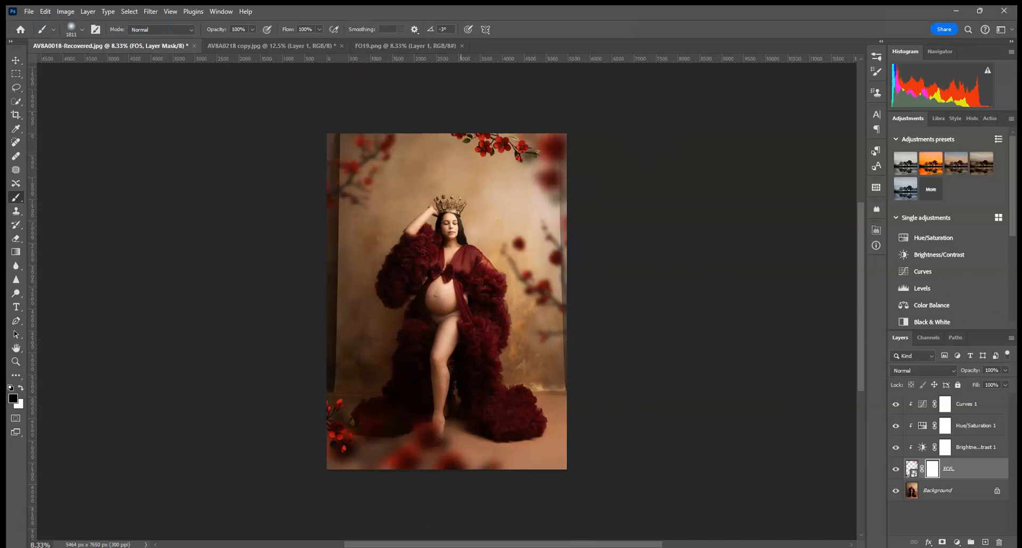
# Preview a Gaussian Blur on the FO5 overlay at several radii, including 38.7 and 11.1 pixels, and cancel the filter
pyautogui.click(912, 469)
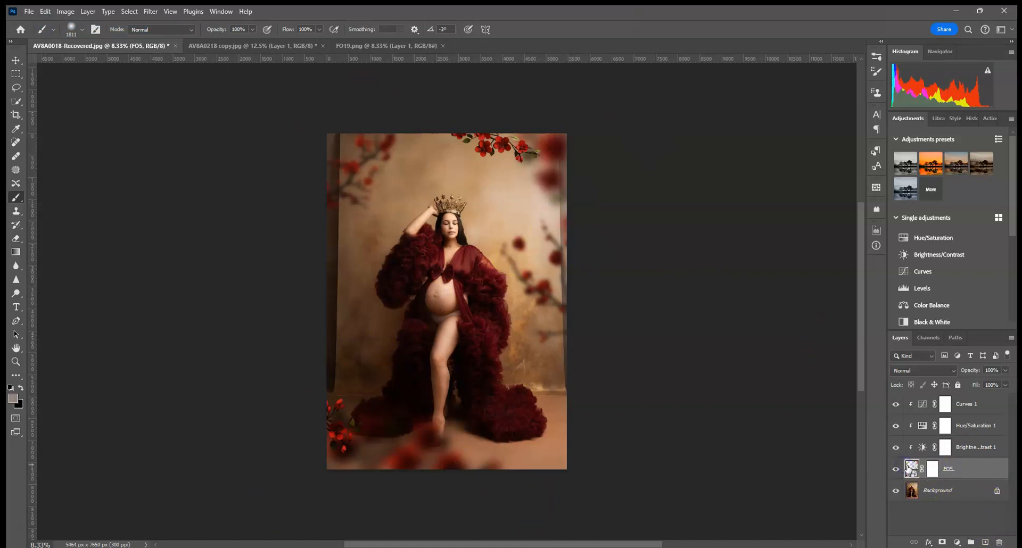
pyautogui.click(150, 11)
pyautogui.moveTo(182, 158)
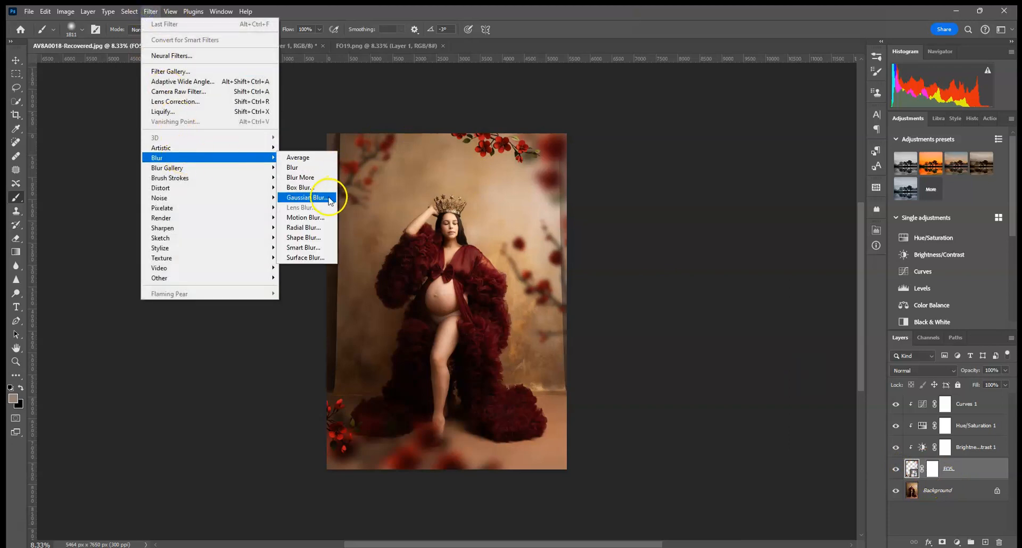
pyautogui.click(308, 197)
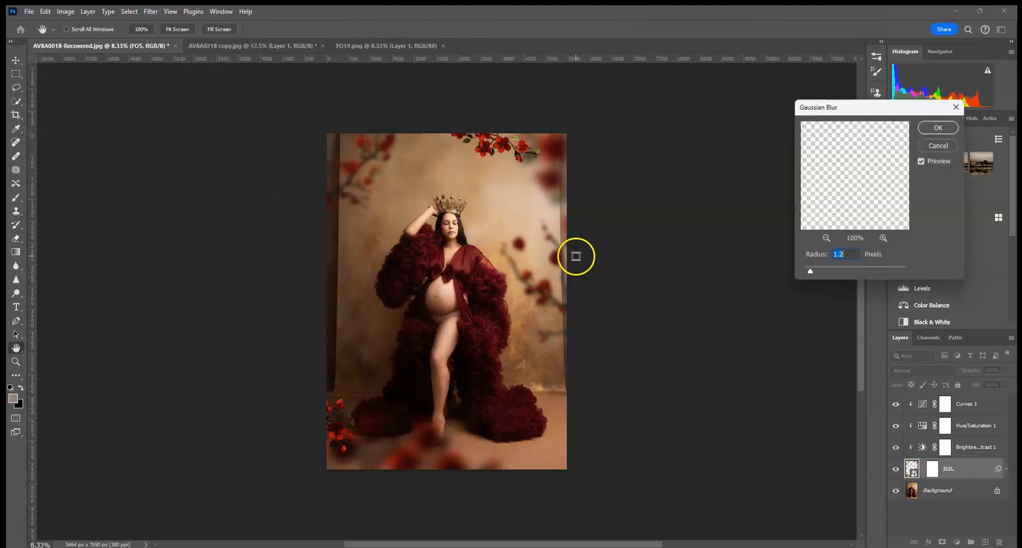
pyautogui.click(871, 273)
pyautogui.moveTo(862, 272); pyautogui.dragTo(860, 273)
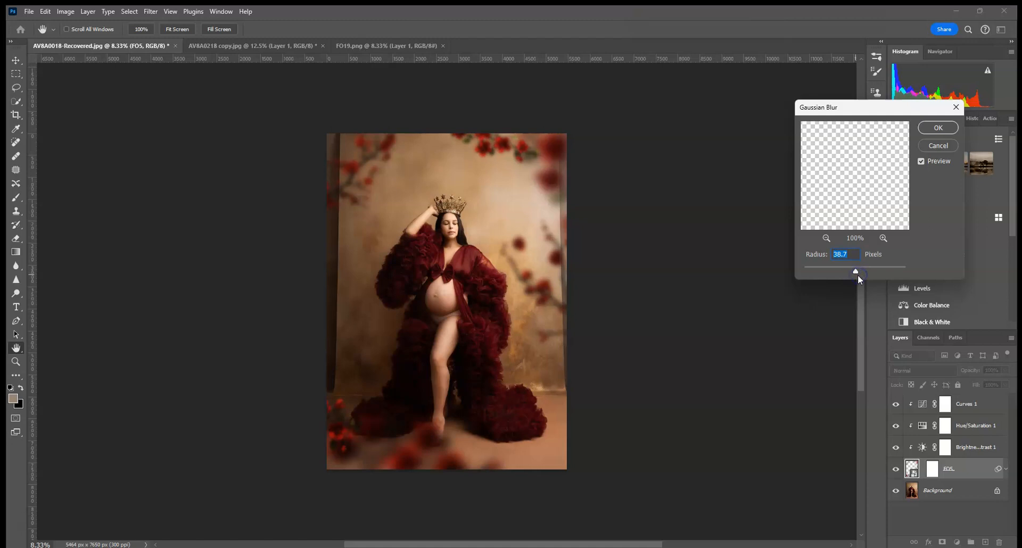
pyautogui.click(864, 272)
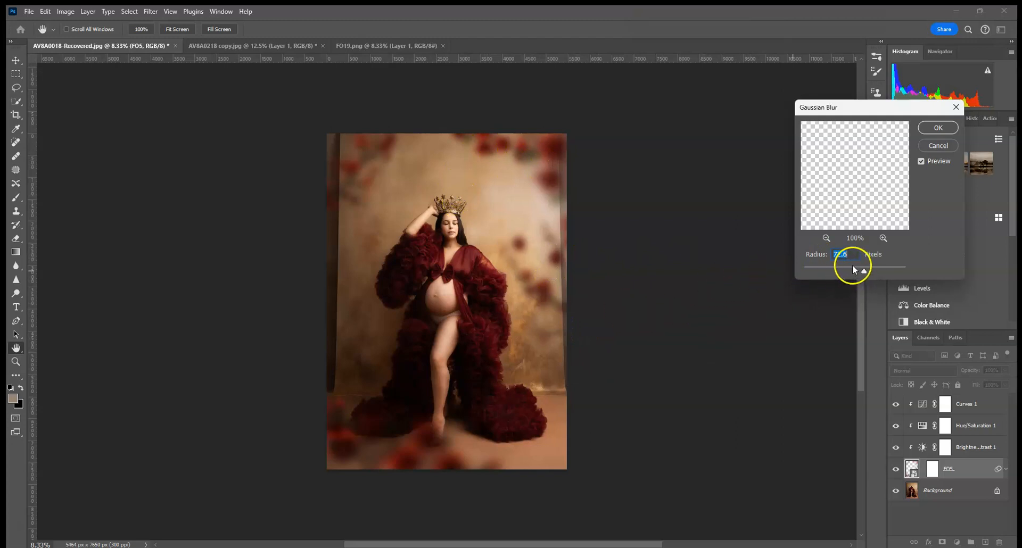
pyautogui.click(845, 270)
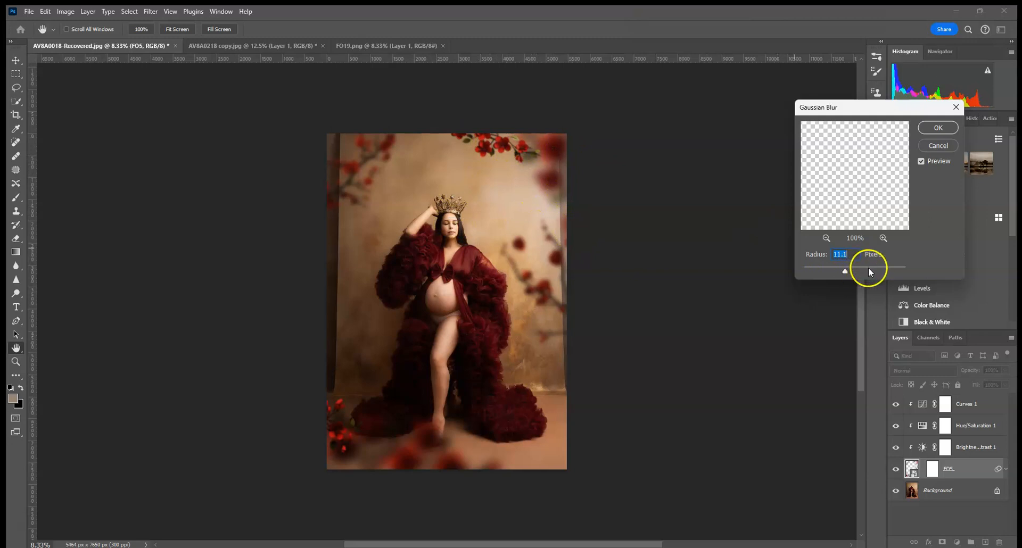
pyautogui.click(929, 146)
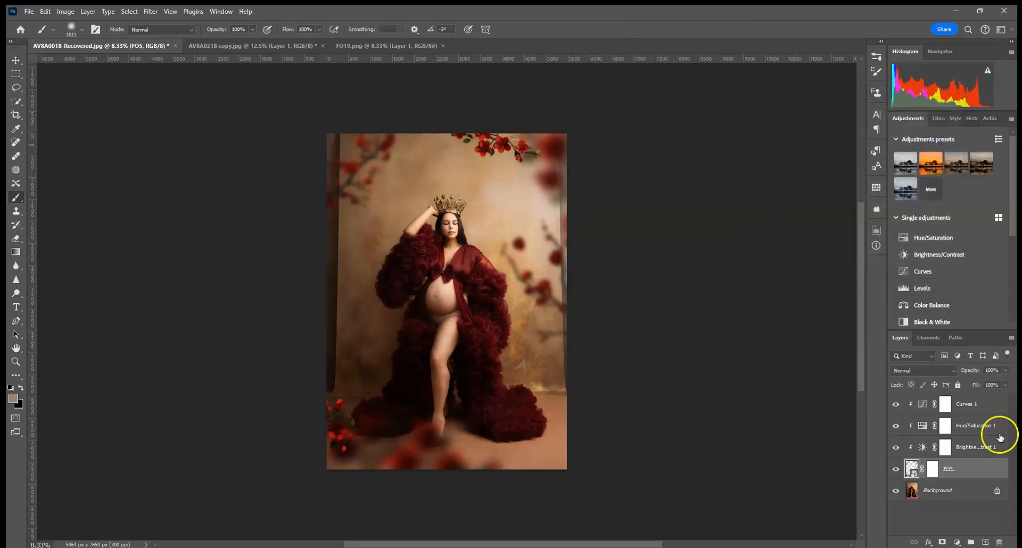
# Merge the FO5 overlay with its Curves, Hue/Saturation and Brightness/Contrast adjustments into one layer, and duplicate the merged layer
pyautogui.keyDown('ctrl'); pyautogui.click(978, 448); pyautogui.keyUp('ctrl')
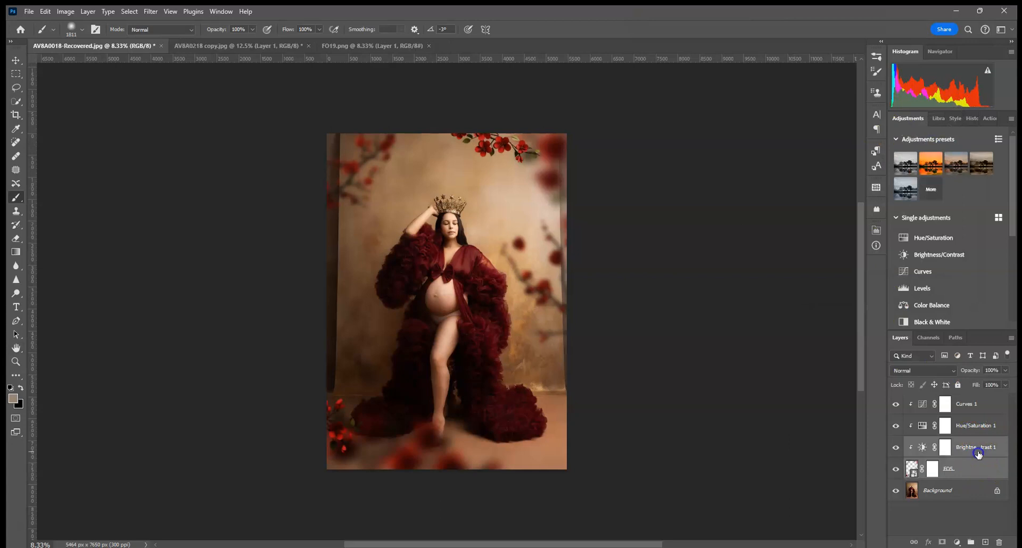
pyautogui.keyDown('ctrl'); pyautogui.click(972, 428); pyautogui.keyUp('ctrl')
pyautogui.keyDown('ctrl'); pyautogui.click(970, 407); pyautogui.keyUp('ctrl')
pyautogui.rightClick(967, 465)
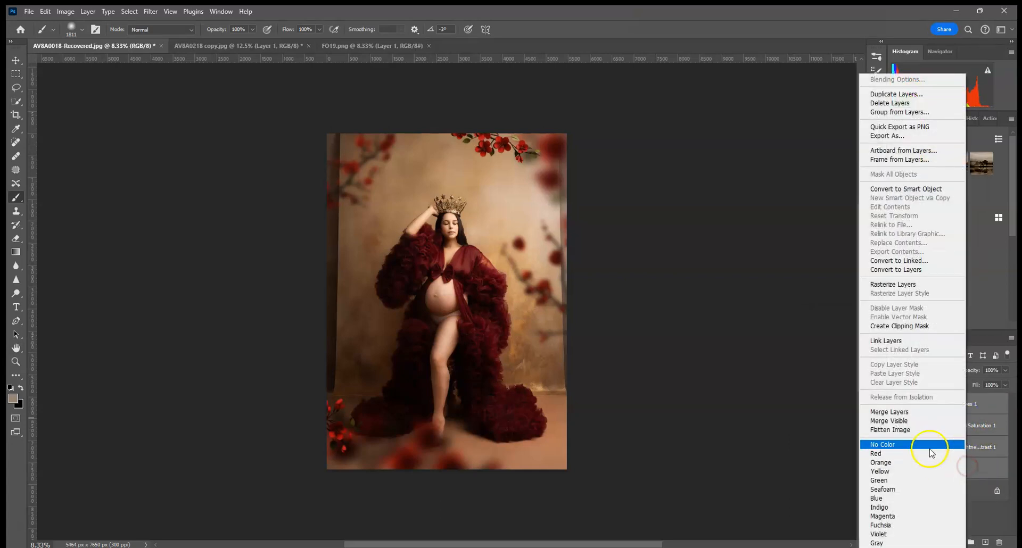
pyautogui.click(905, 412)
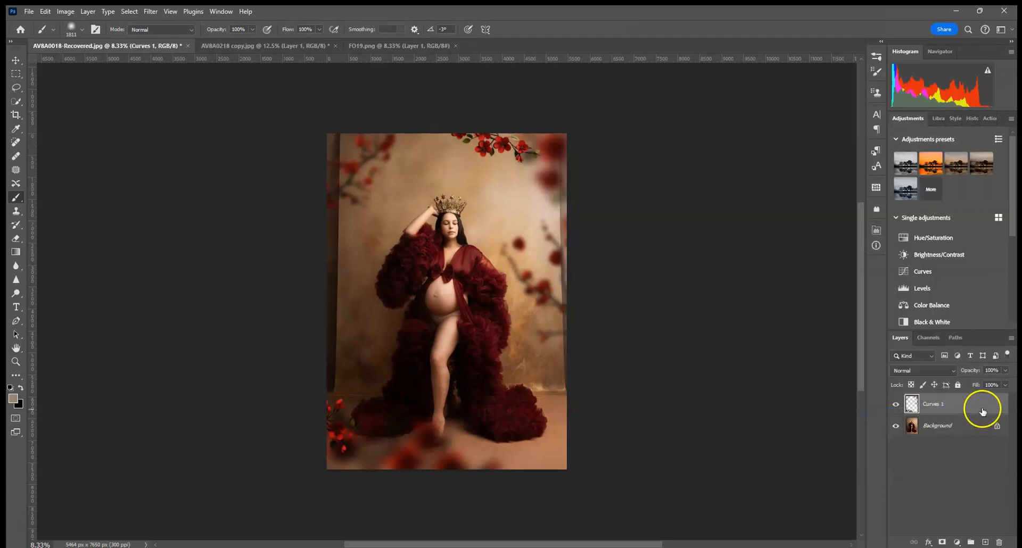
pyautogui.moveTo(986, 540); pyautogui.dragTo(988, 542)
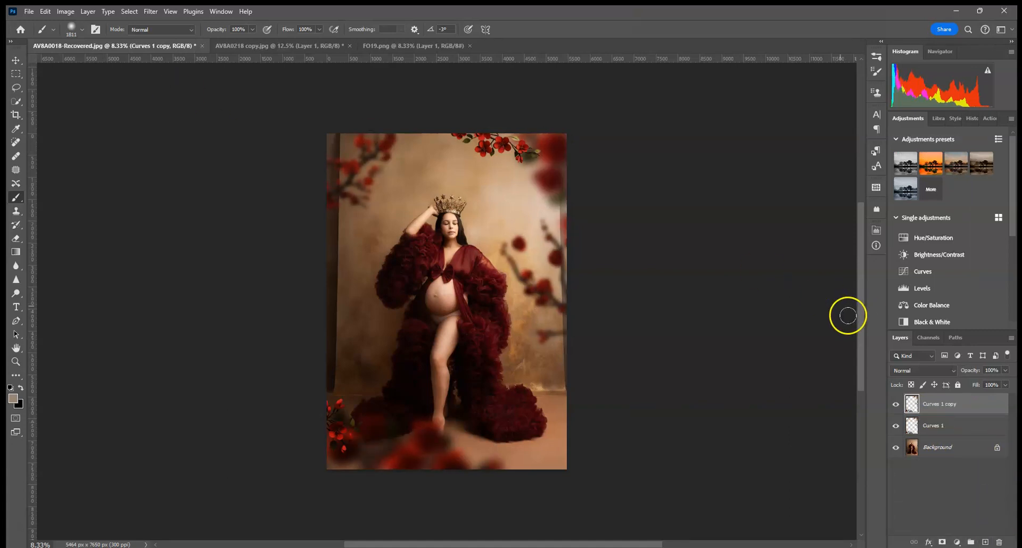
# Try a 164.7-pixel Gaussian Blur on Curves 1 copy with Curves 1 hidden, and revert to the state just after the layer duplication
pyautogui.click(151, 11)
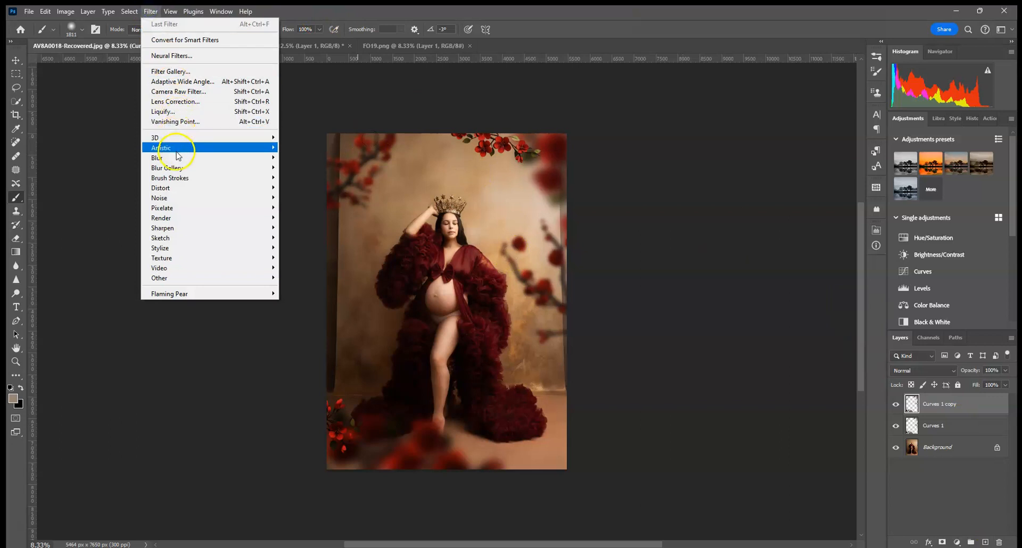
pyautogui.moveTo(176, 158)
pyautogui.click(307, 198)
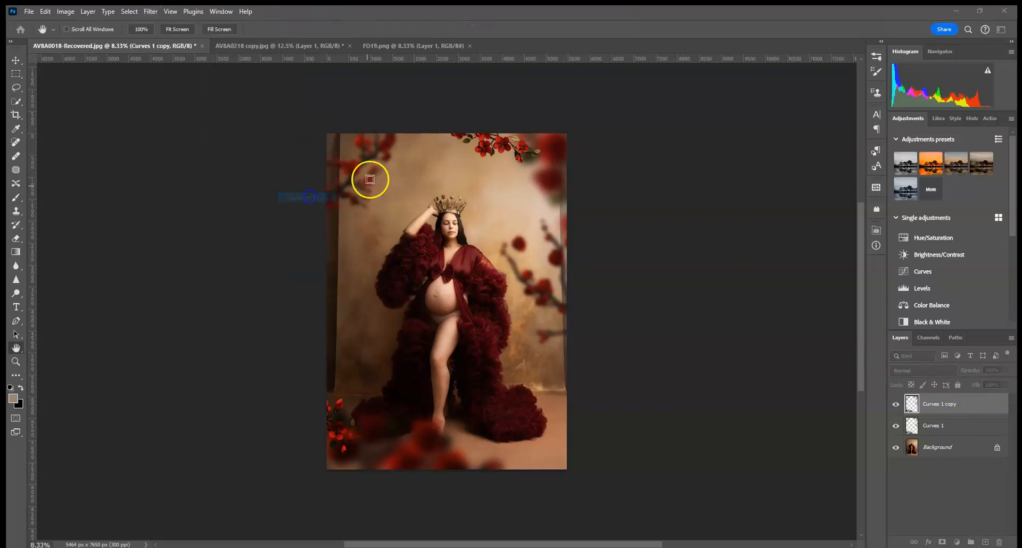
pyautogui.click(884, 271)
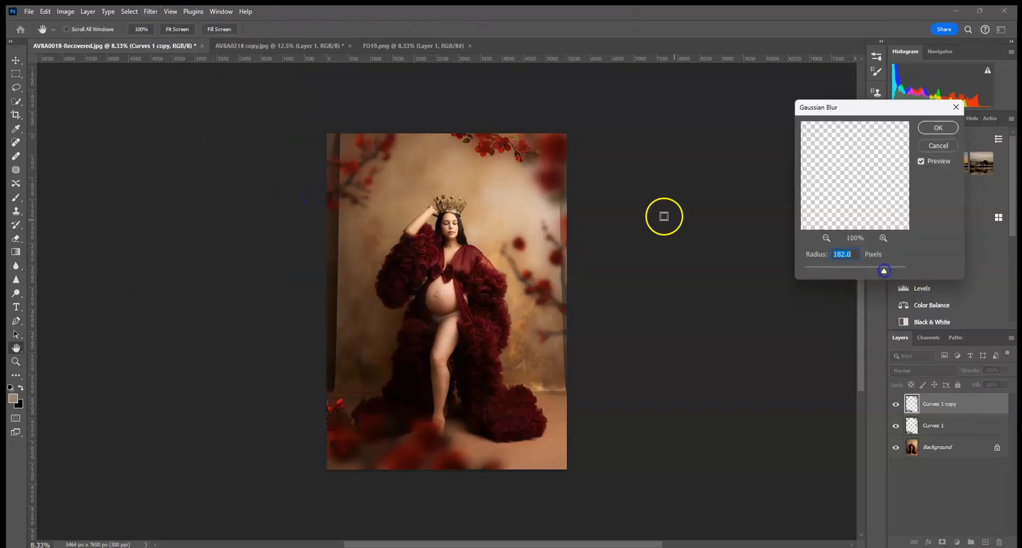
pyautogui.moveTo(883, 270); pyautogui.dragTo(882, 272)
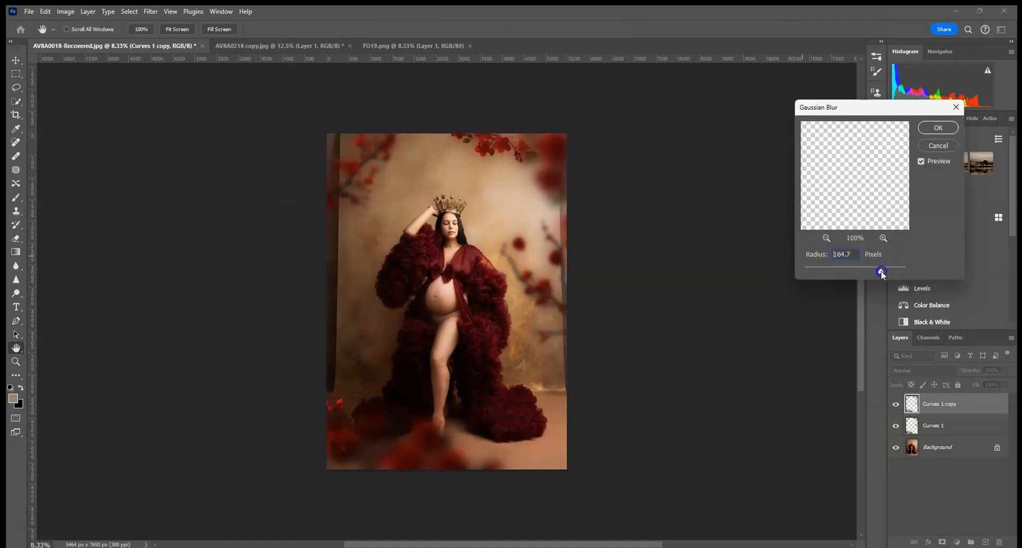
pyautogui.click(938, 128)
pyautogui.press('b')
pyautogui.click(896, 426)
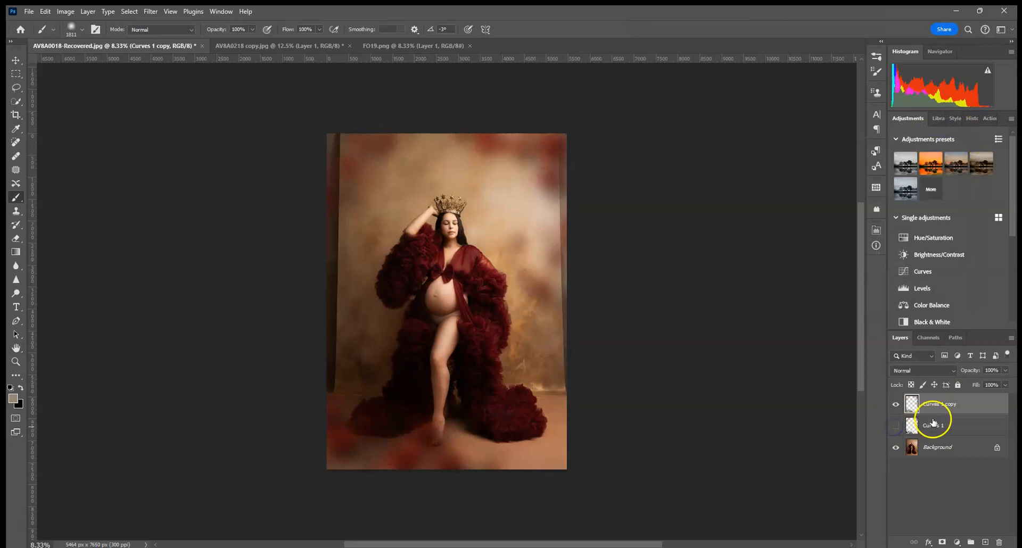
pyautogui.click(973, 119)
pyautogui.click(930, 287)
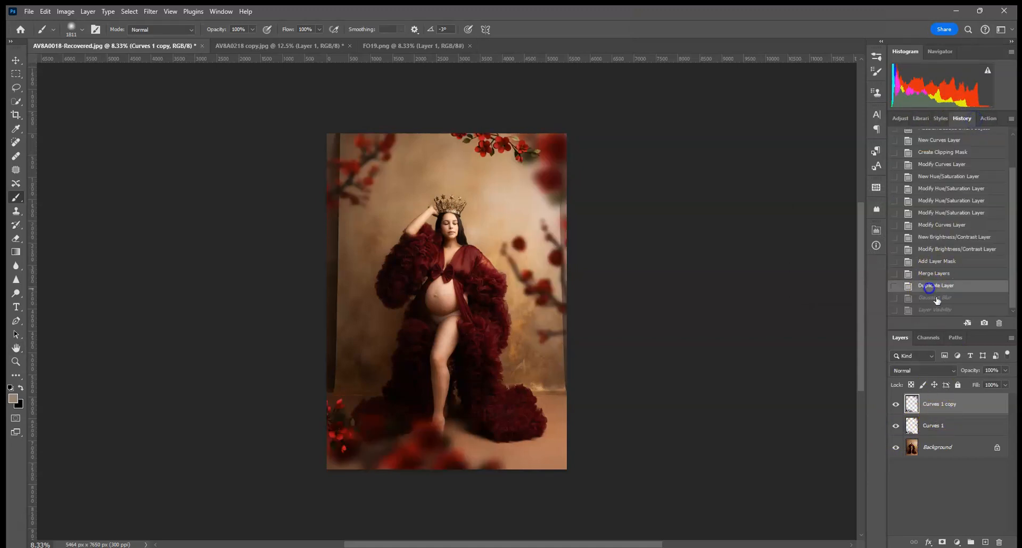
# Apply a 47.0-pixel Gaussian Blur to Curves 1 copy, hiding the Curves 1 layer only while judging the blur
pyautogui.click(936, 429)
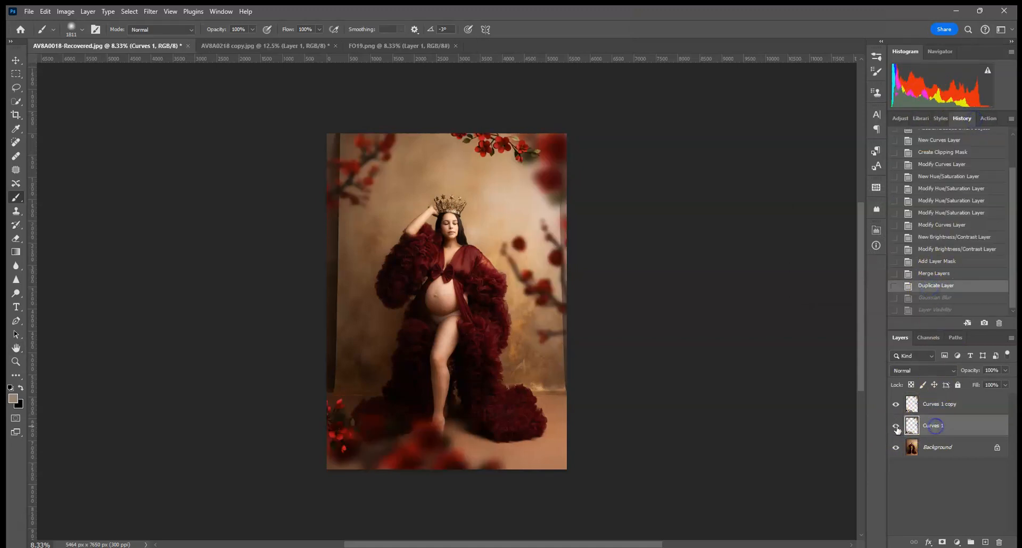
pyautogui.click(896, 426)
pyautogui.click(941, 404)
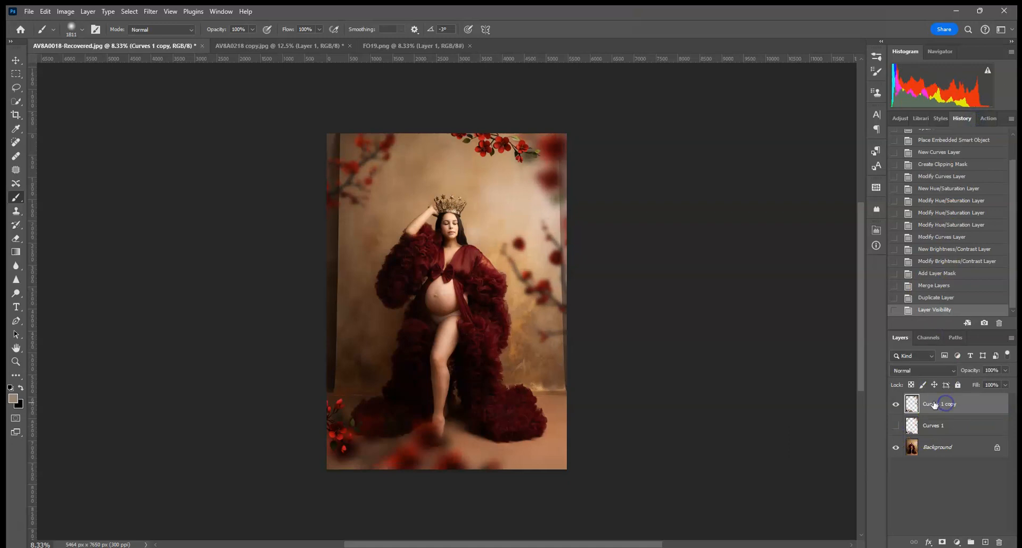
pyautogui.click(149, 11)
pyautogui.moveTo(181, 157)
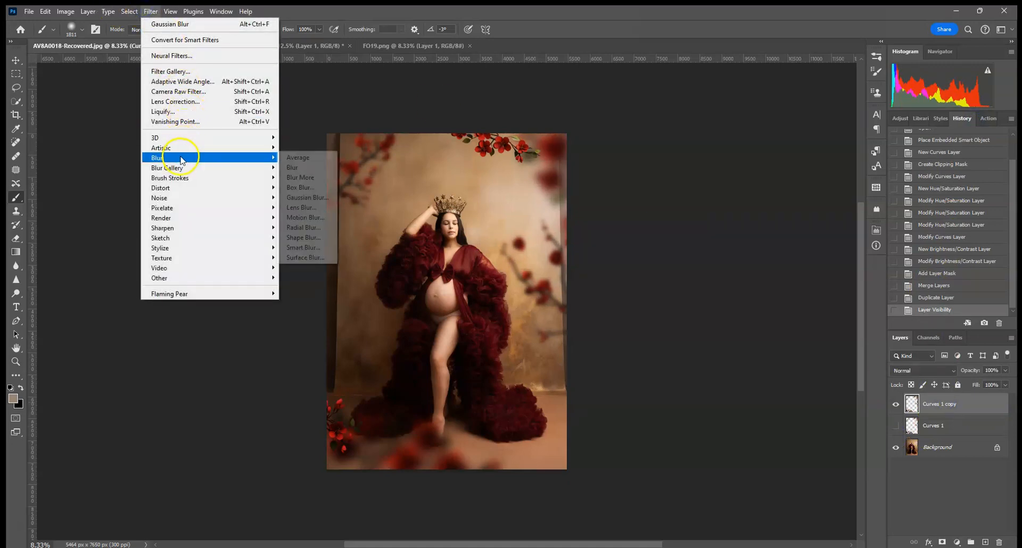
pyautogui.click(301, 198)
pyautogui.click(851, 270)
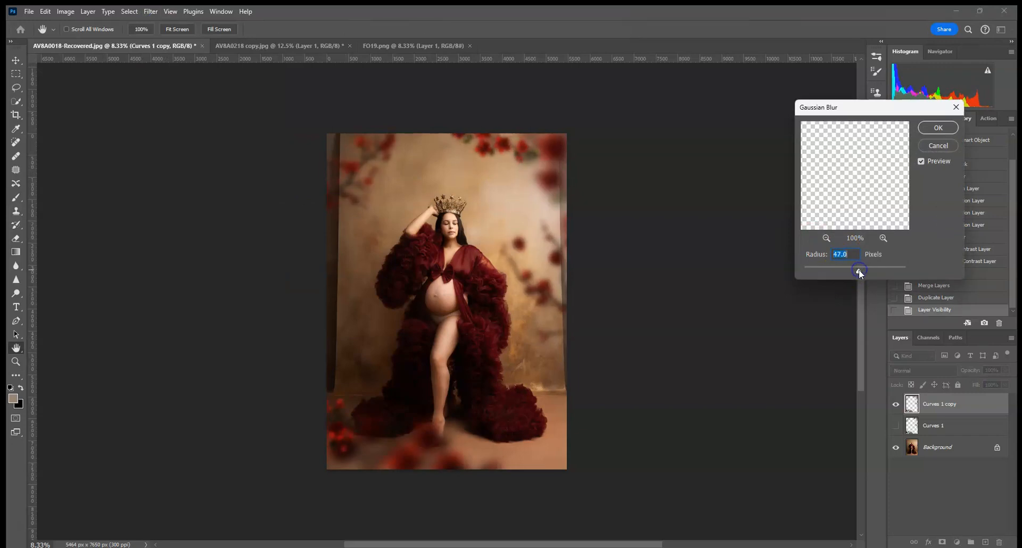
pyautogui.click(939, 127)
pyautogui.click(911, 426)
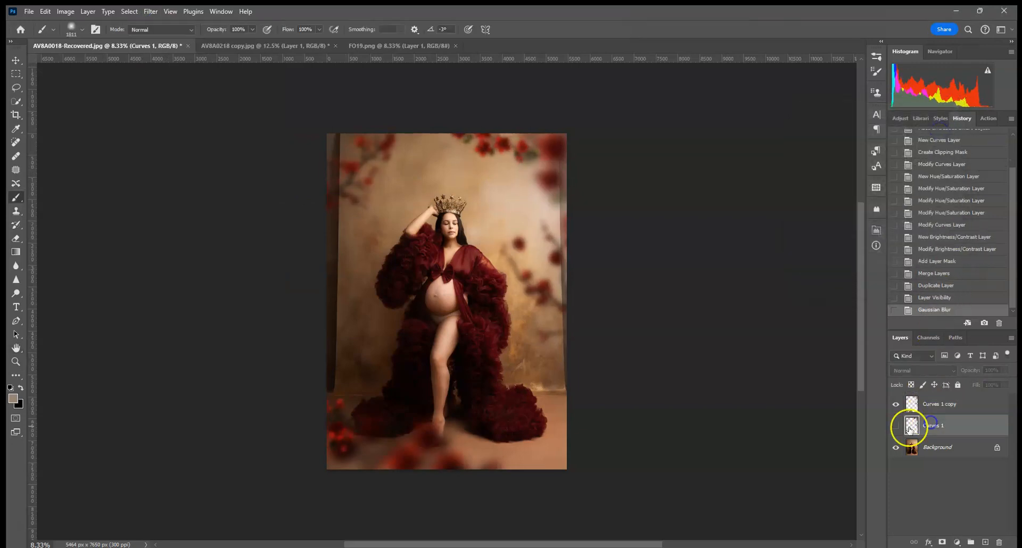
pyautogui.click(897, 426)
# Add a layer mask to Curves 1 and paint black over the sharp blossoms along the portrait's upper edge and lower-left corner
pyautogui.click(936, 407)
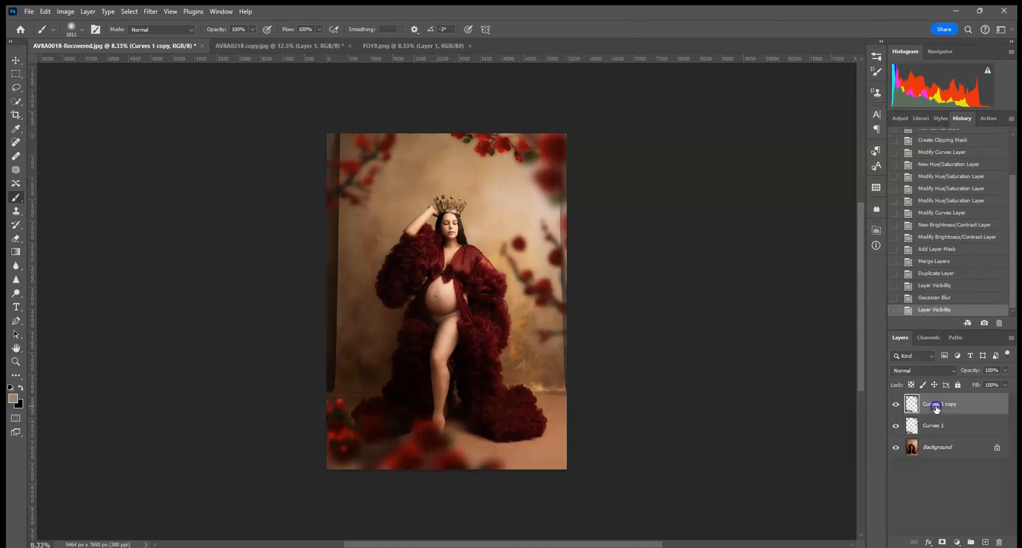
pyautogui.click(940, 429)
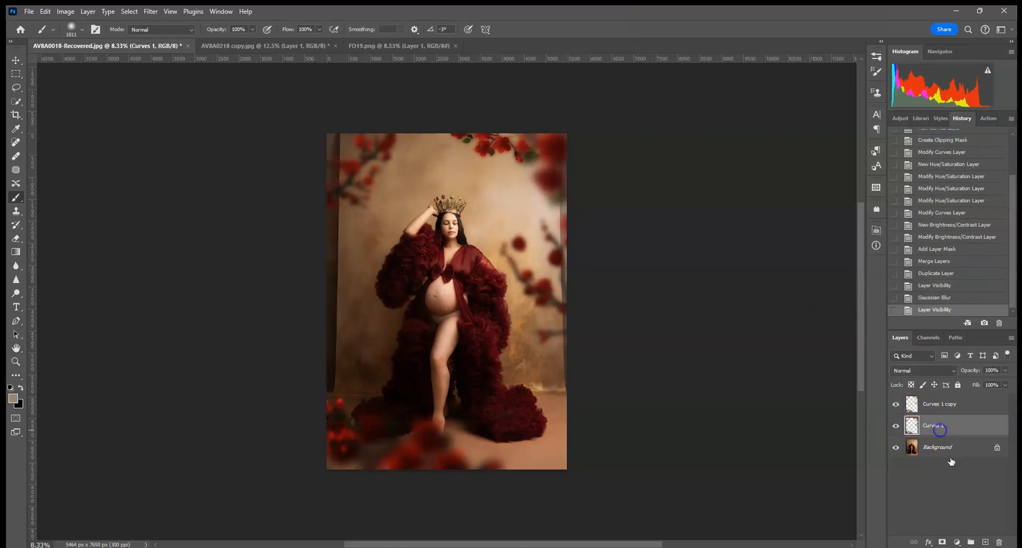
pyautogui.click(943, 542)
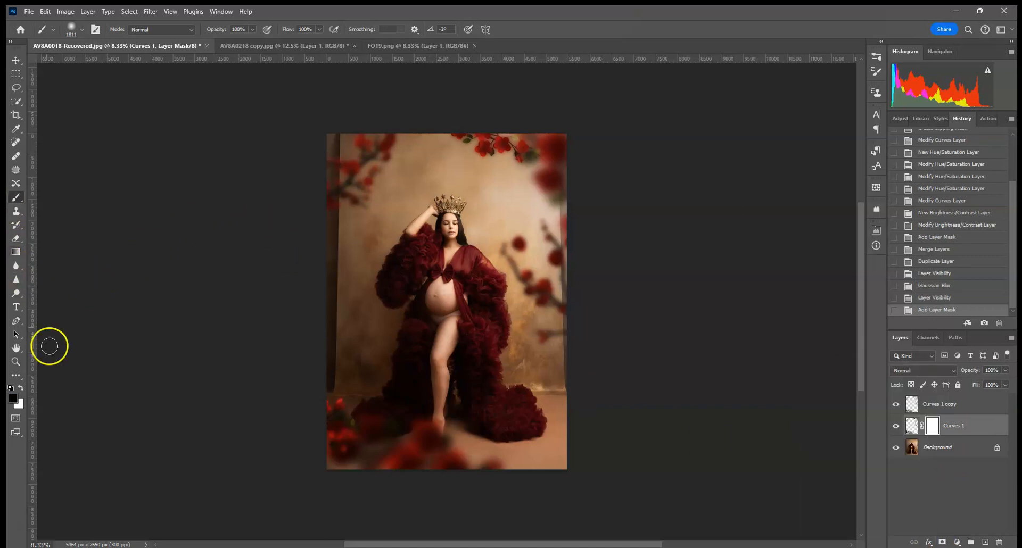
pyautogui.moveTo(501, 148)
pyautogui.mouseDown()
pyautogui.moveTo(451, 116)
pyautogui.moveTo(474, 132)
pyautogui.mouseUp()
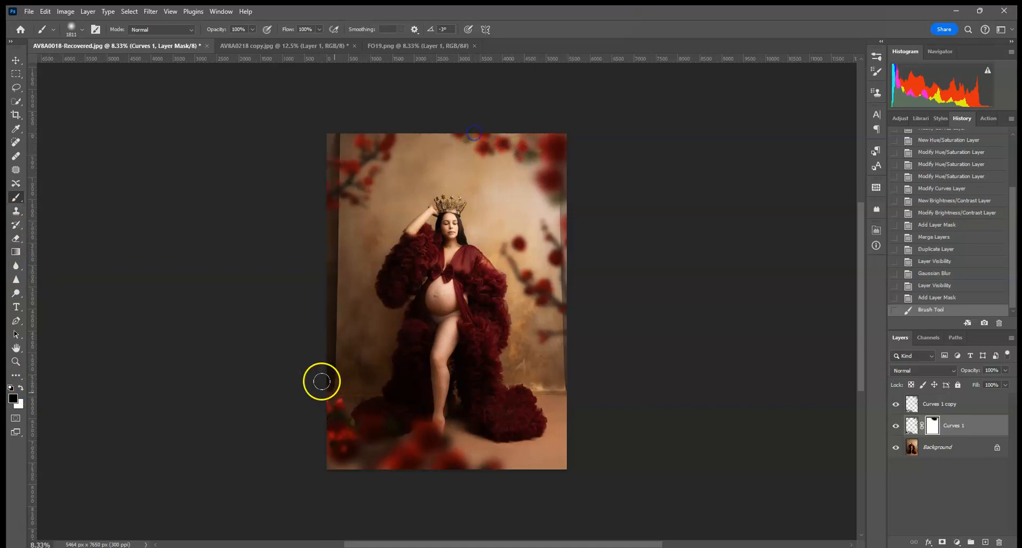
pyautogui.moveTo(323, 393); pyautogui.dragTo(312, 388)
pyautogui.click(496, 139)
pyautogui.click(495, 129)
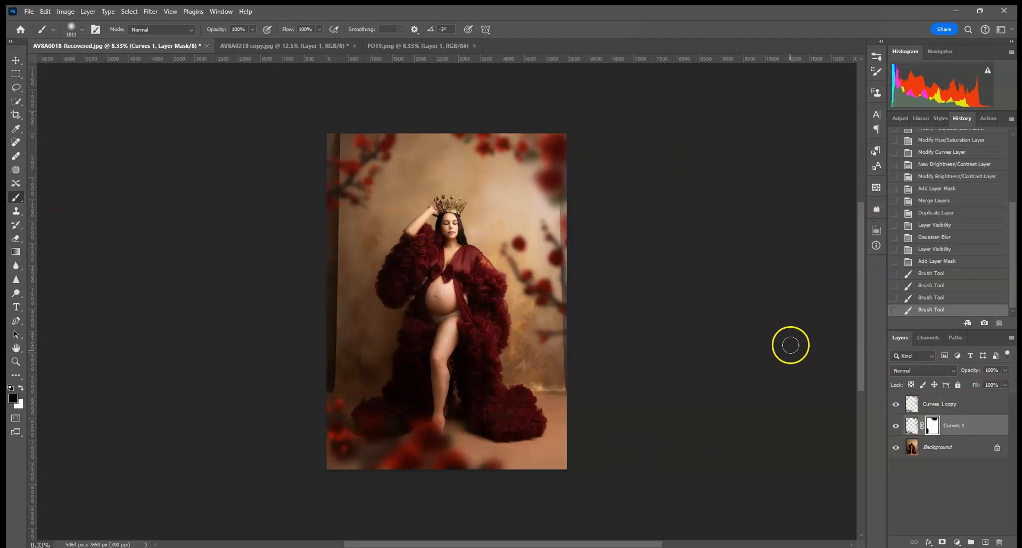
# Merge Curves 1 and Curves 1 copy into one layer, and preview a lower layer opacity before returning it to 100%
pyautogui.rightClick(963, 408)
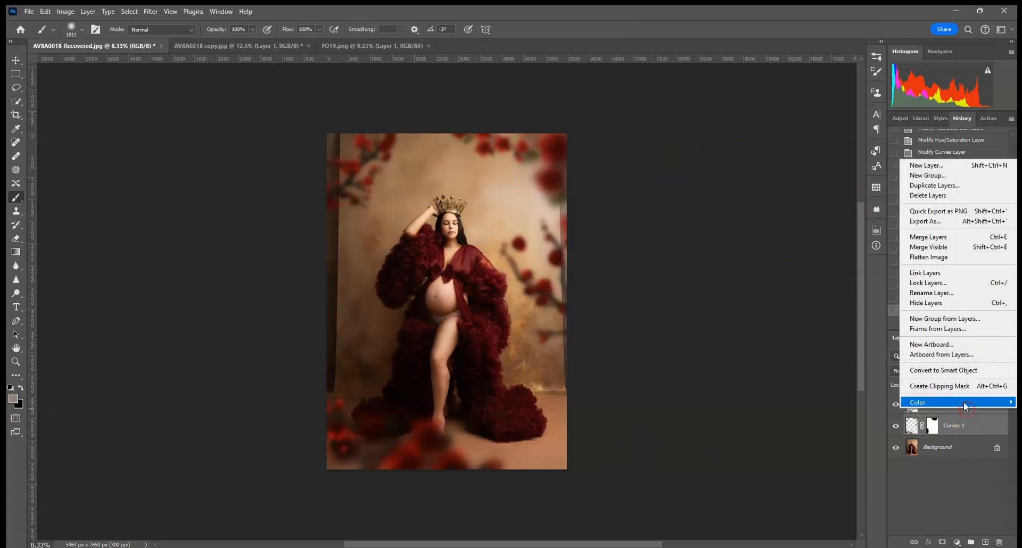
pyautogui.click(937, 237)
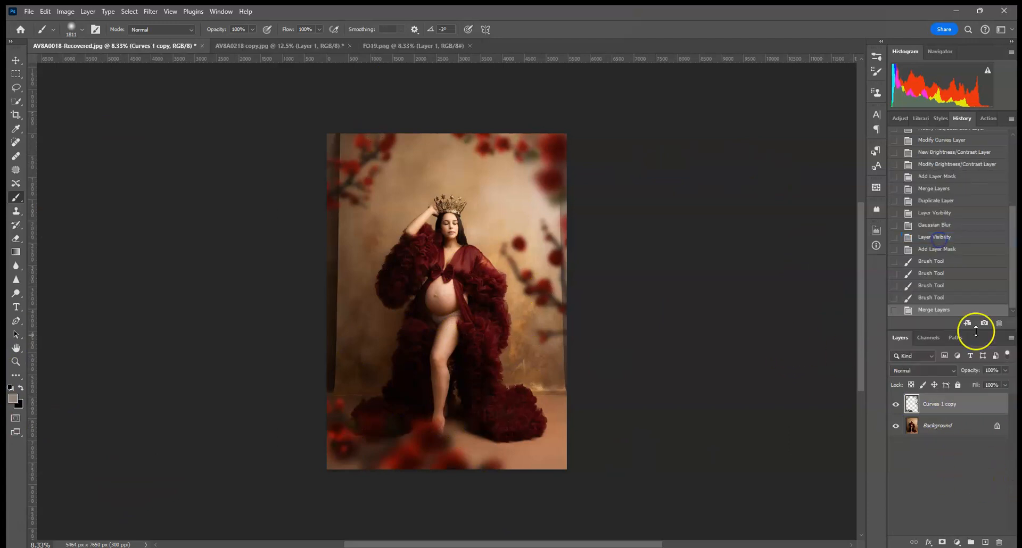
pyautogui.click(1005, 370)
pyautogui.moveTo(1008, 382); pyautogui.dragTo(996, 382)
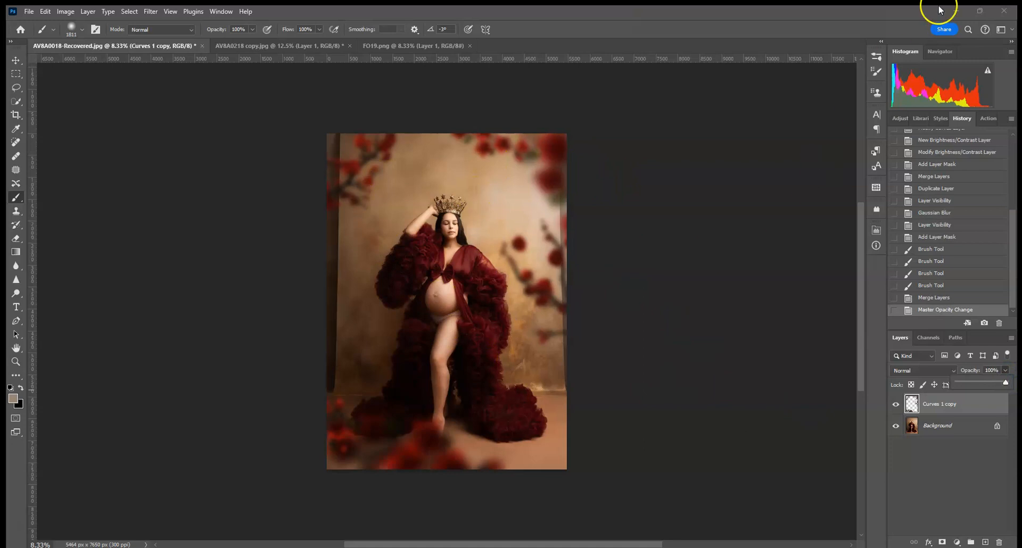
# Try a Hue/Saturation adjustment clipped to the merged overlay, shifting the Master hue toward orange and the Reds hue to -15
pyautogui.click(900, 119)
pyautogui.click(929, 236)
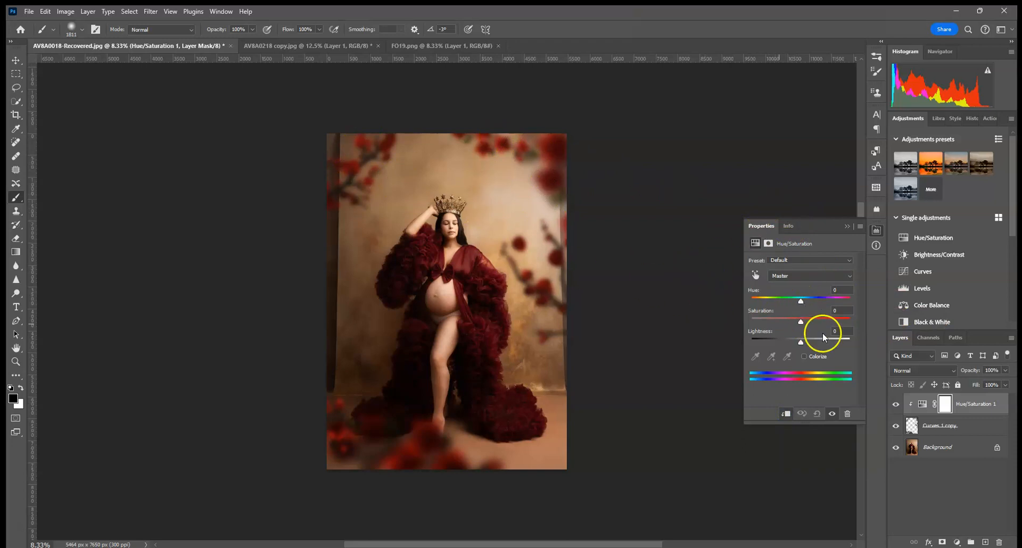
pyautogui.moveTo(804, 303); pyautogui.dragTo(809, 310)
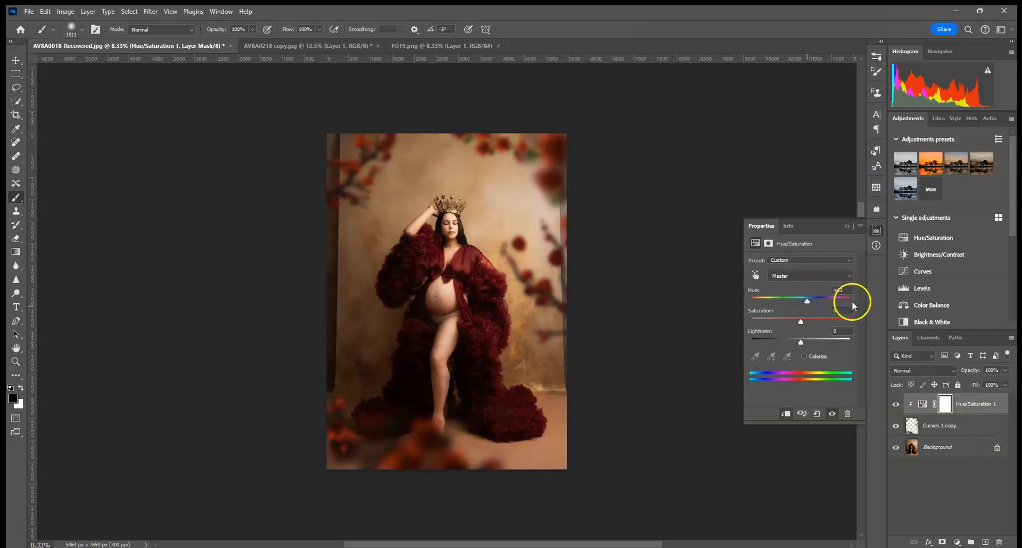
pyautogui.click(813, 276)
pyautogui.click(786, 295)
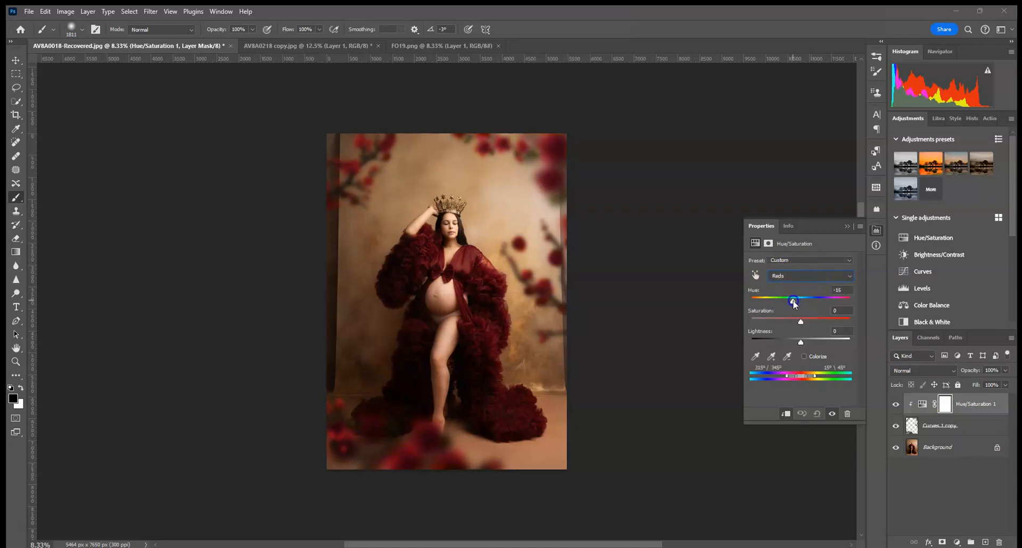
pyautogui.moveTo(794, 305)
pyautogui.mouseDown()
pyautogui.moveTo(820, 305)
pyautogui.moveTo(768, 305)
pyautogui.moveTo(818, 308)
pyautogui.moveTo(794, 305)
pyautogui.mouseUp()
# Delete the Hue/Saturation adjustment and the merged red overlay, and place the FO4 branch overlay as an embedded object over the portrait
pyautogui.moveTo(981, 416); pyautogui.dragTo(1001, 541)
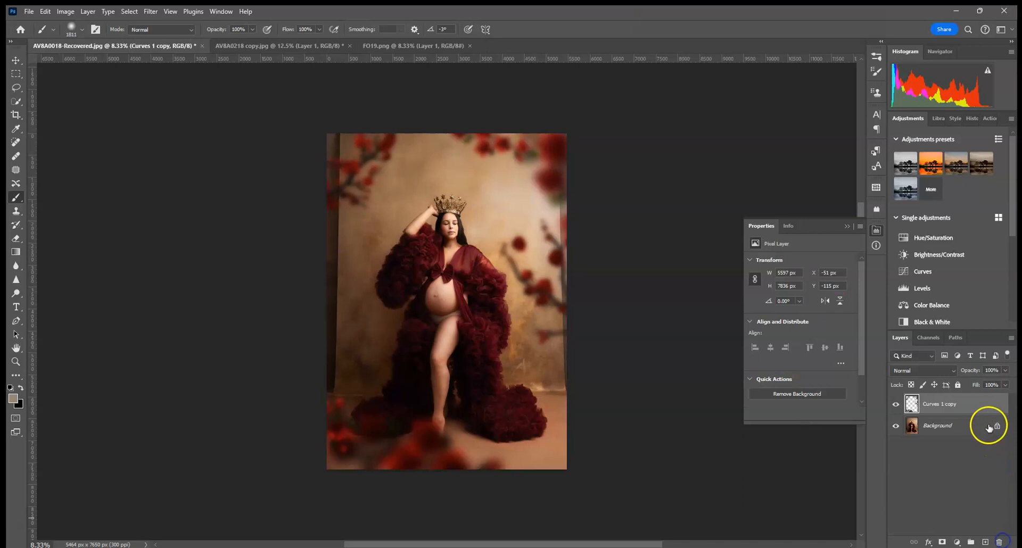
pyautogui.moveTo(985, 410); pyautogui.dragTo(1001, 543)
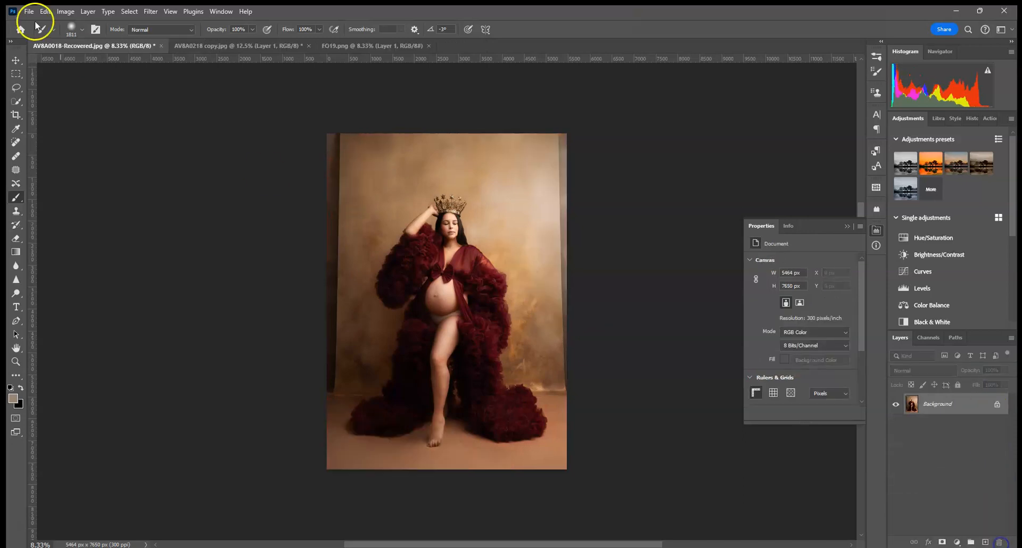
pyautogui.click(30, 12)
pyautogui.click(60, 243)
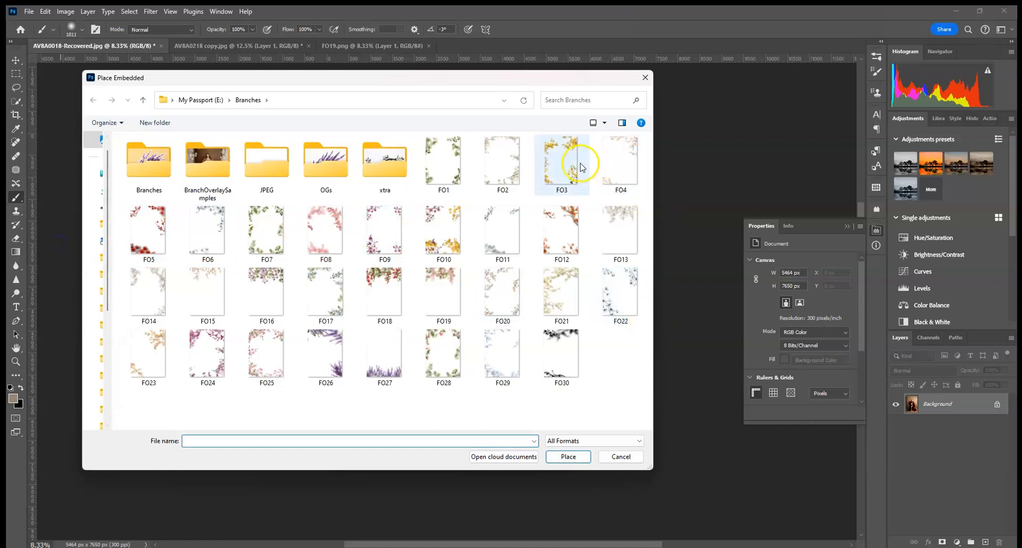
pyautogui.doubleClick(618, 169)
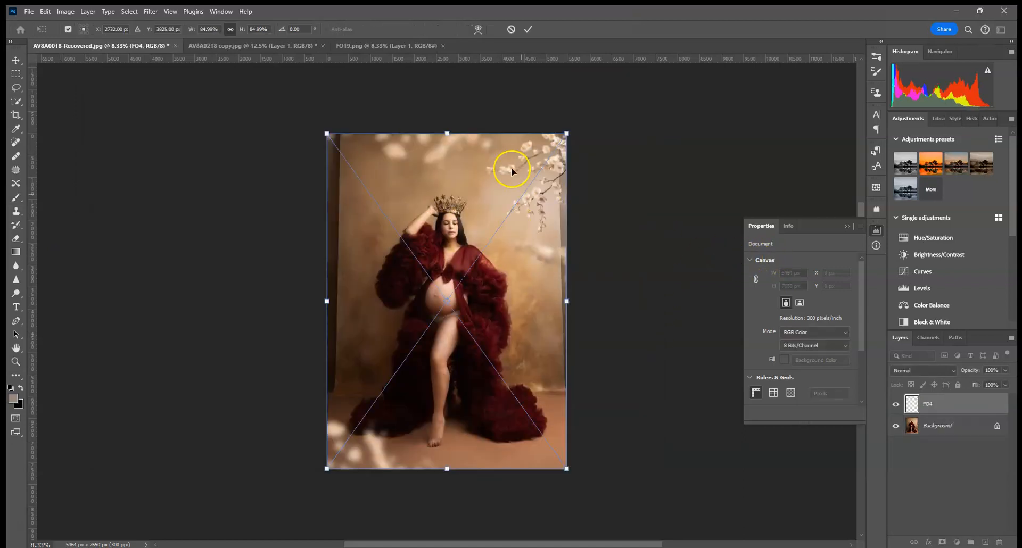
pyautogui.click(528, 29)
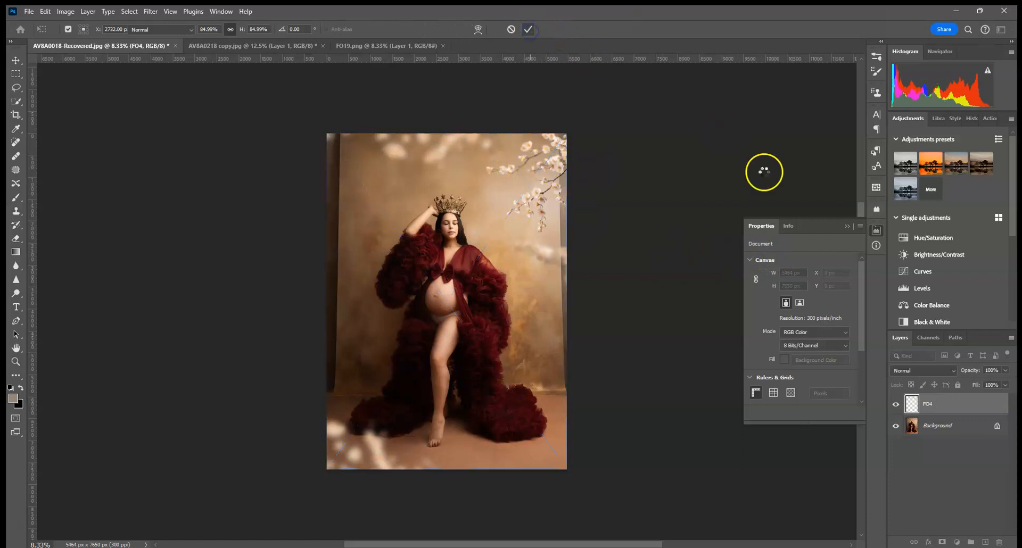
pyautogui.press('b')
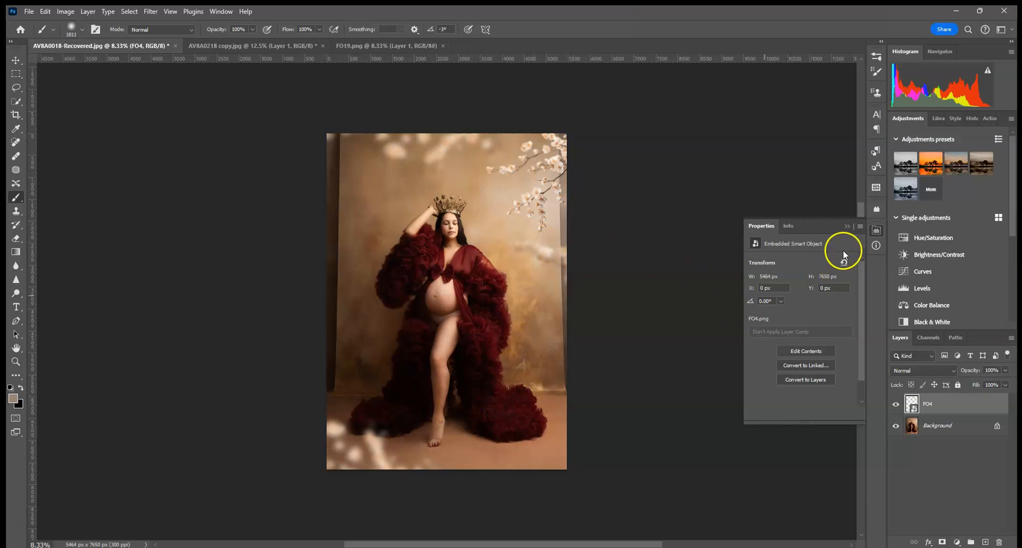
pyautogui.click(847, 227)
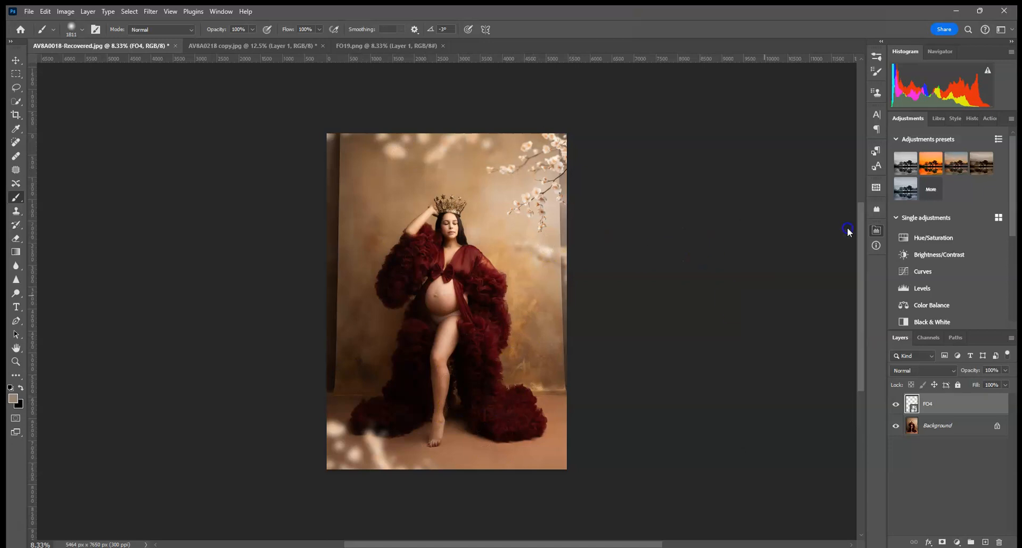
# Try a Hue/Saturation adjustment clipped to the FO4 overlay, setting the Master hue to -180 and lowering the saturation
pyautogui.click(934, 240)
pyautogui.click(788, 412)
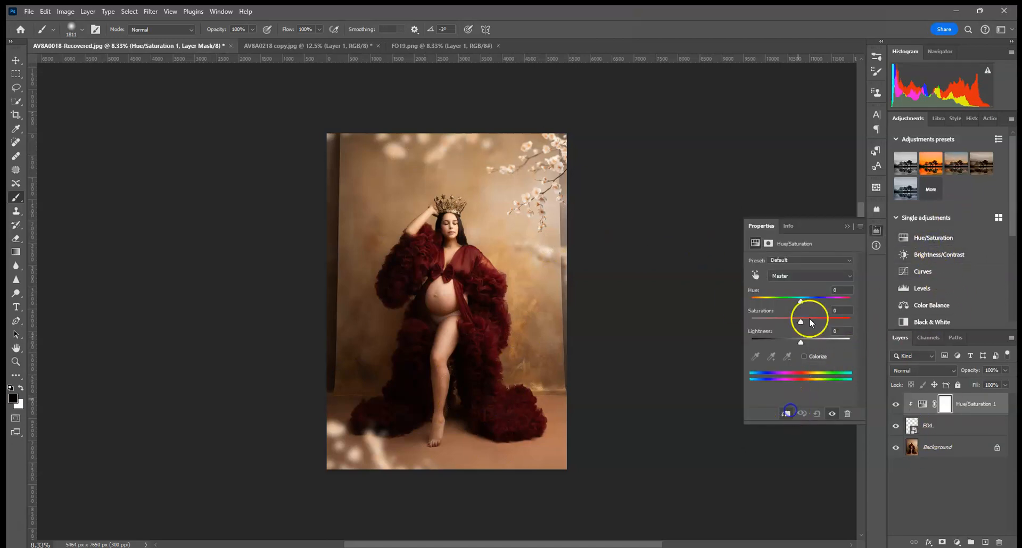
pyautogui.moveTo(802, 302); pyautogui.dragTo(836, 303)
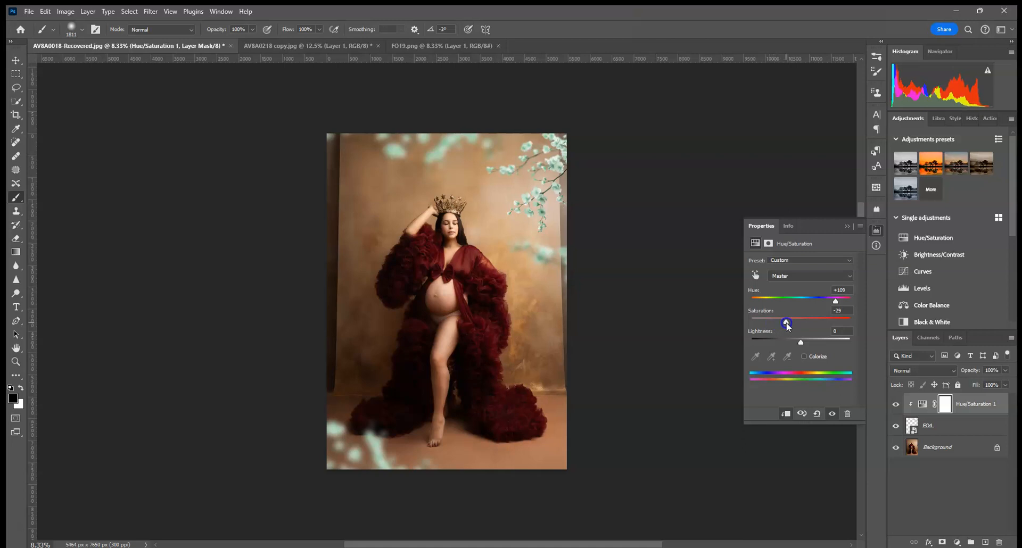
pyautogui.moveTo(817, 302); pyautogui.dragTo(770, 309)
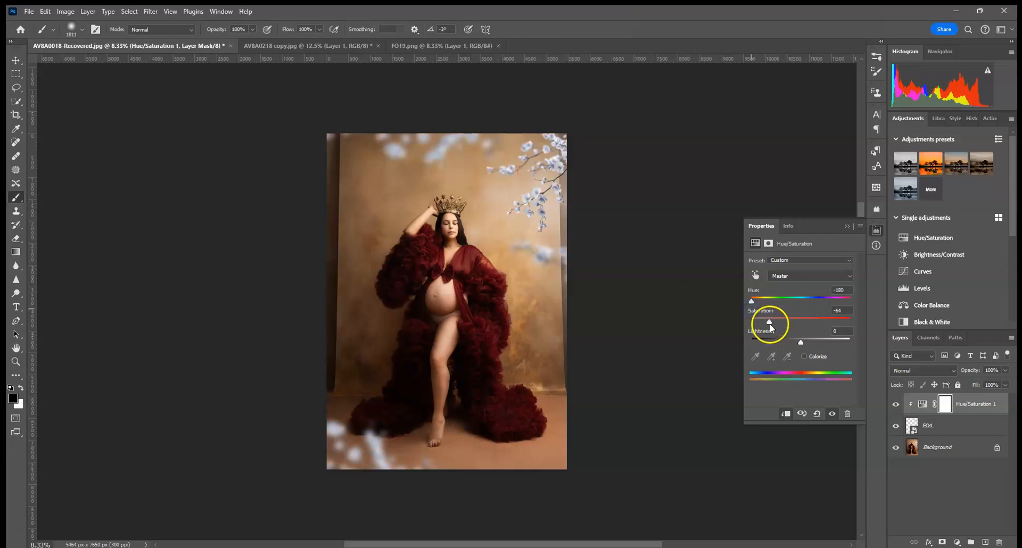
pyautogui.moveTo(770, 324); pyautogui.dragTo(764, 324)
pyautogui.click(847, 227)
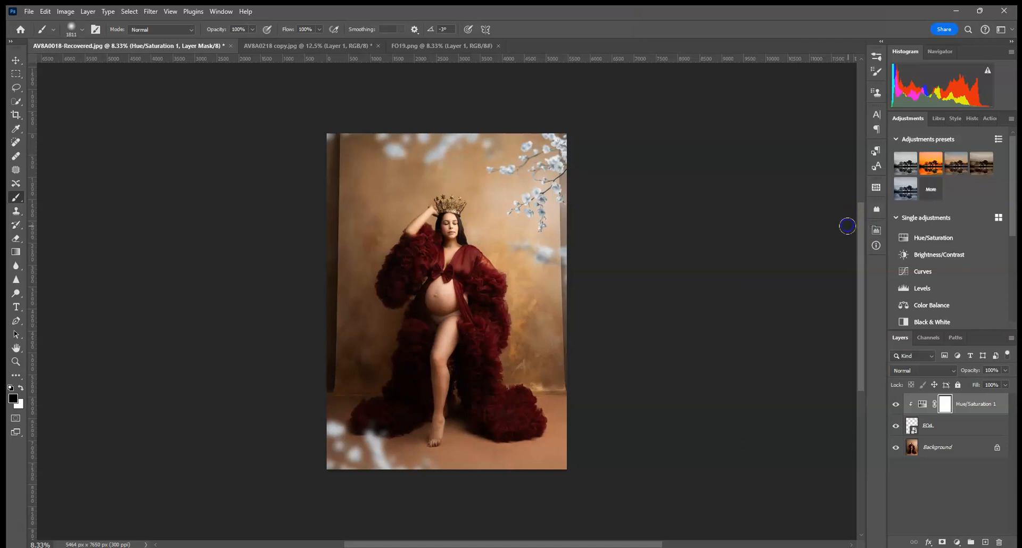
# In the AV8A0218 copy document, merge Curves 1, Brightness/Contrast 1, Layer 1 and FO20 into one layer
pyautogui.click(275, 48)
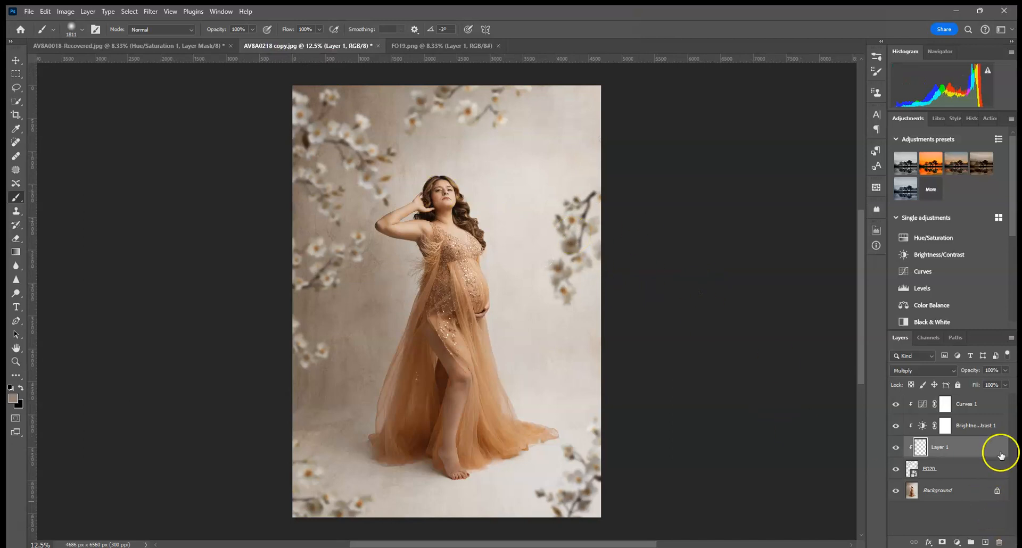
pyautogui.keyDown('ctrl'); pyautogui.click(971, 466); pyautogui.keyUp('ctrl')
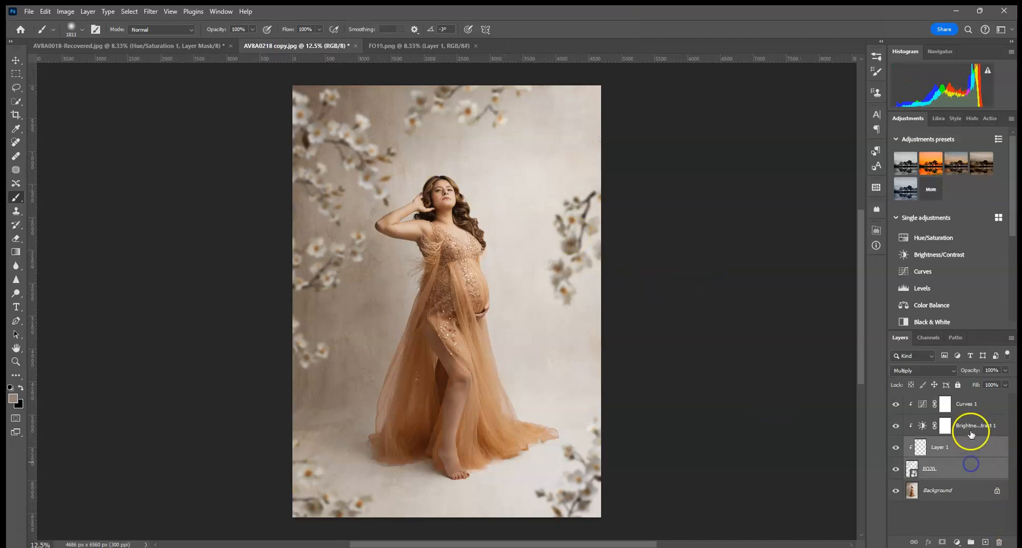
pyautogui.keyDown('ctrl'); pyautogui.click(973, 429); pyautogui.keyUp('ctrl')
pyautogui.keyDown('ctrl'); pyautogui.click(974, 413); pyautogui.keyUp('ctrl')
pyautogui.rightClick(974, 412)
pyautogui.click(936, 425)
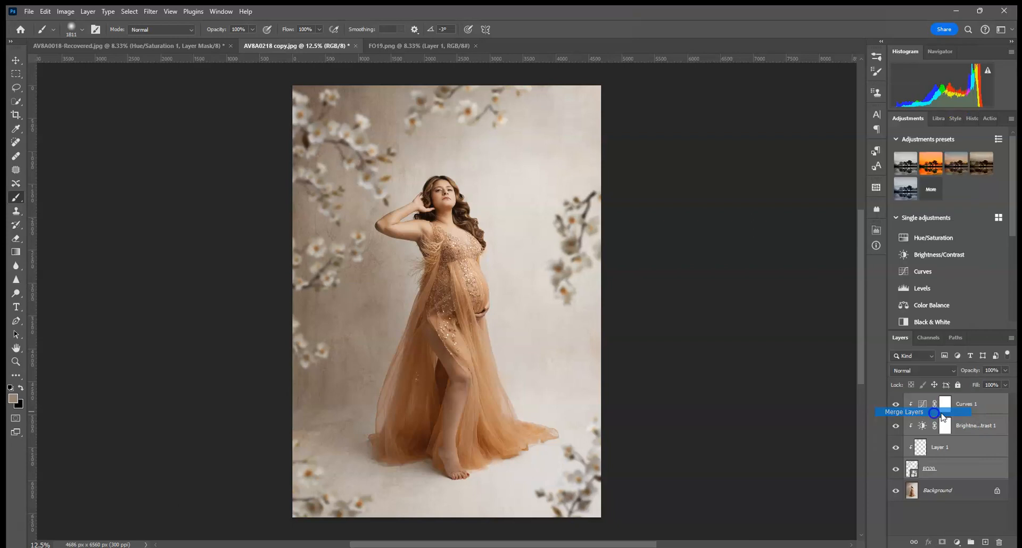
# Place the FO13 branch overlay as an embedded object over the portrait and compare the image with it hidden and shown
pyautogui.click(29, 12)
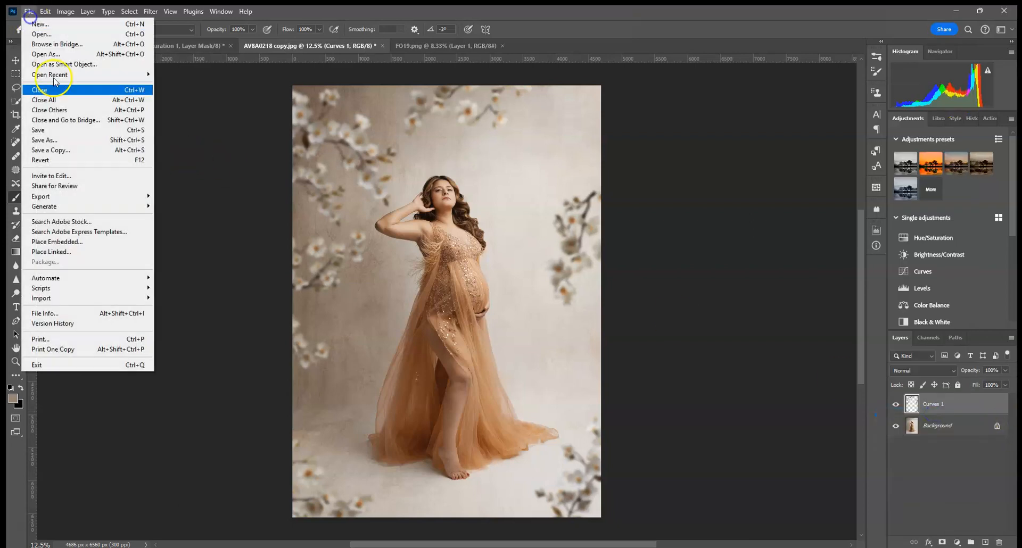
pyautogui.click(87, 238)
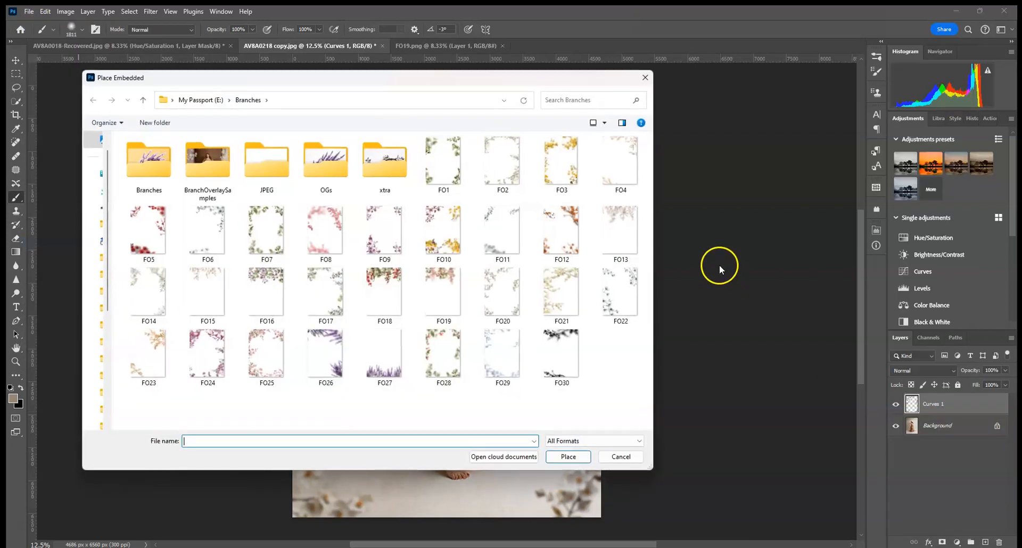
pyautogui.doubleClick(626, 241)
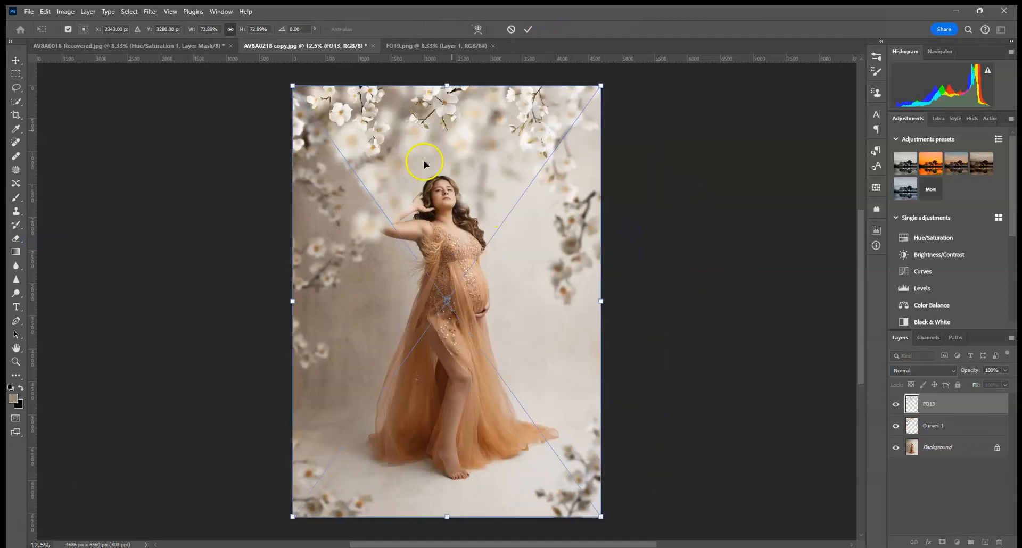
pyautogui.click(529, 29)
pyautogui.press('b')
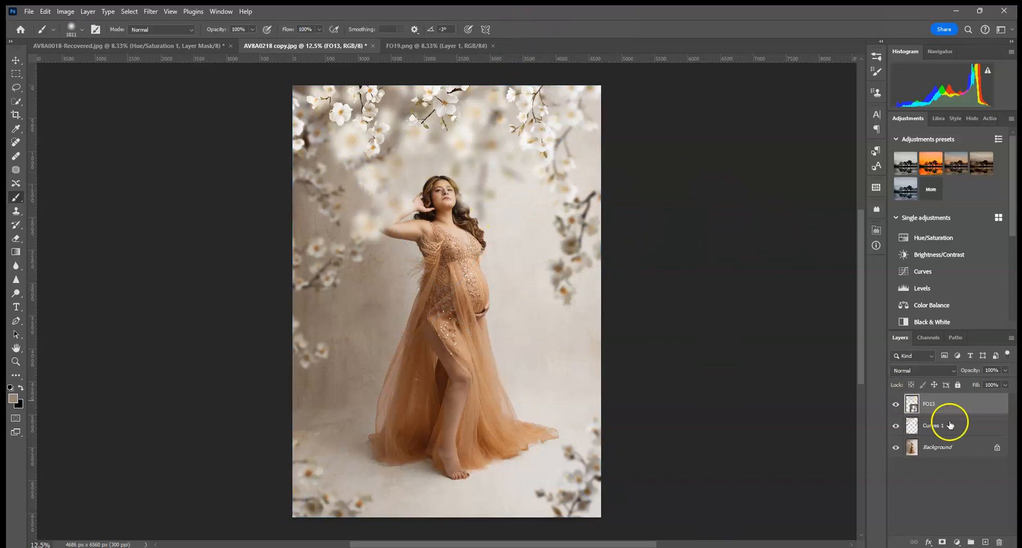
pyautogui.click(896, 405)
pyautogui.click(896, 405)
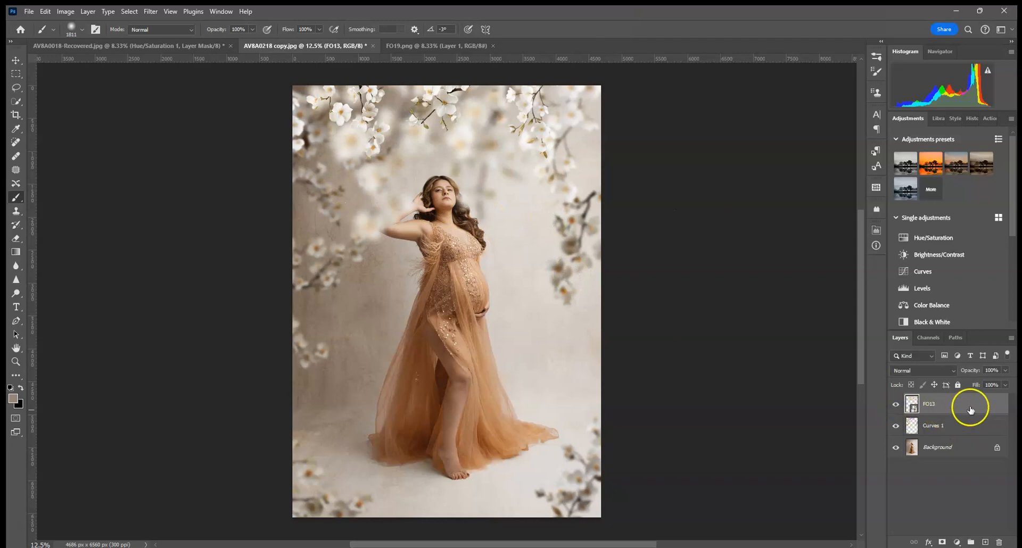
# Add a Curves adjustment clipped to FO13 and darken the midtones with a point at input 152, output 117
pyautogui.click(917, 272)
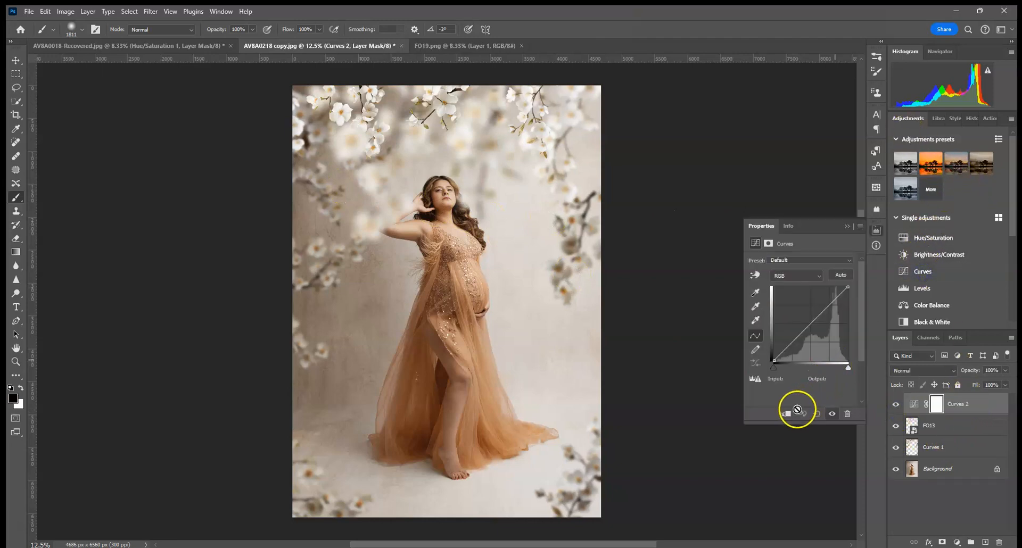
pyautogui.click(789, 414)
pyautogui.moveTo(813, 322); pyautogui.dragTo(816, 327)
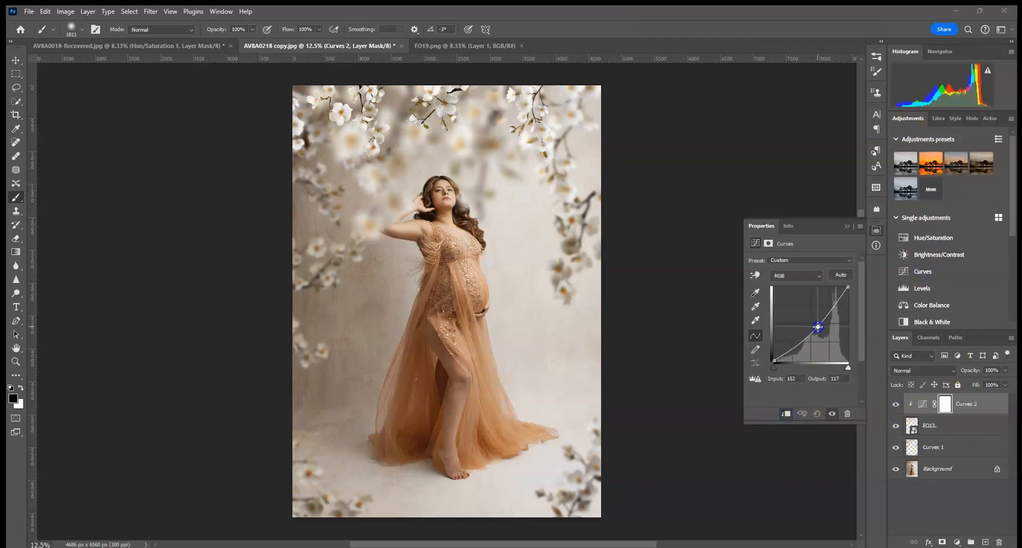
pyautogui.click(849, 230)
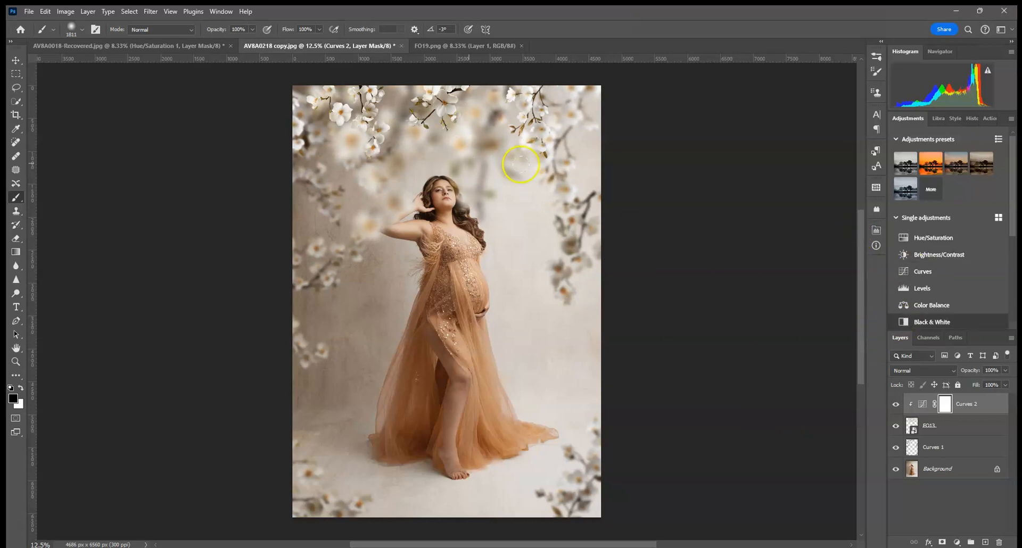
# Return to the AV8A0018-Recovered document and delete the FO4 overlay together with its Hue/Saturation adjustment
pyautogui.click(153, 46)
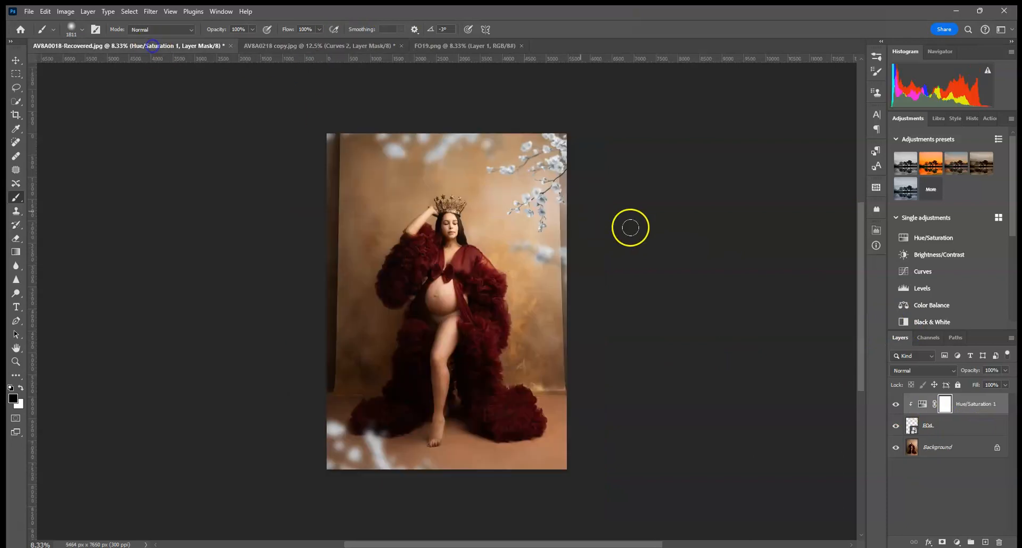
pyautogui.click(990, 428)
pyautogui.moveTo(990, 428); pyautogui.dragTo(1000, 543)
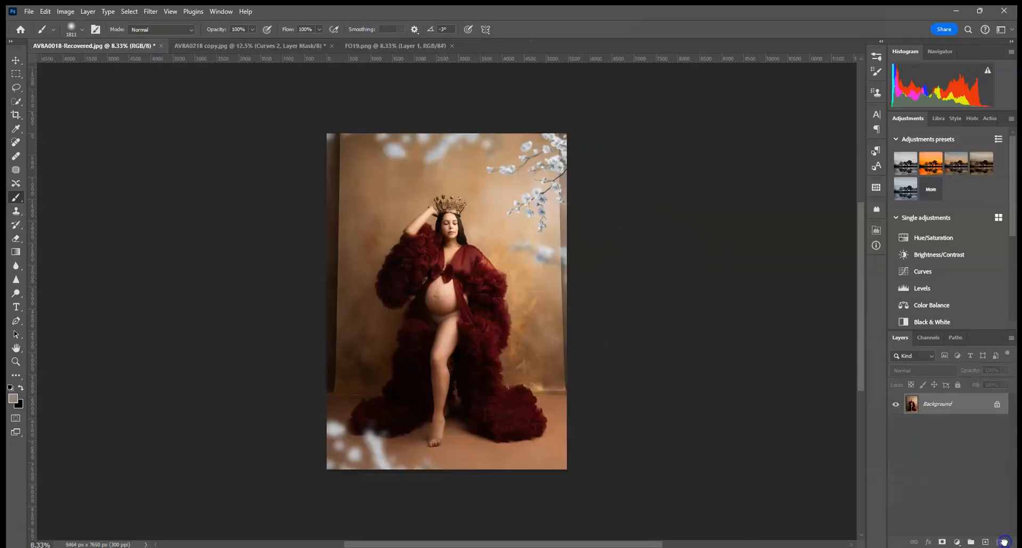
# Place the FO10 pink and yellow blossom overlay as an embedded object over the red-gown portrait
pyautogui.click(29, 11)
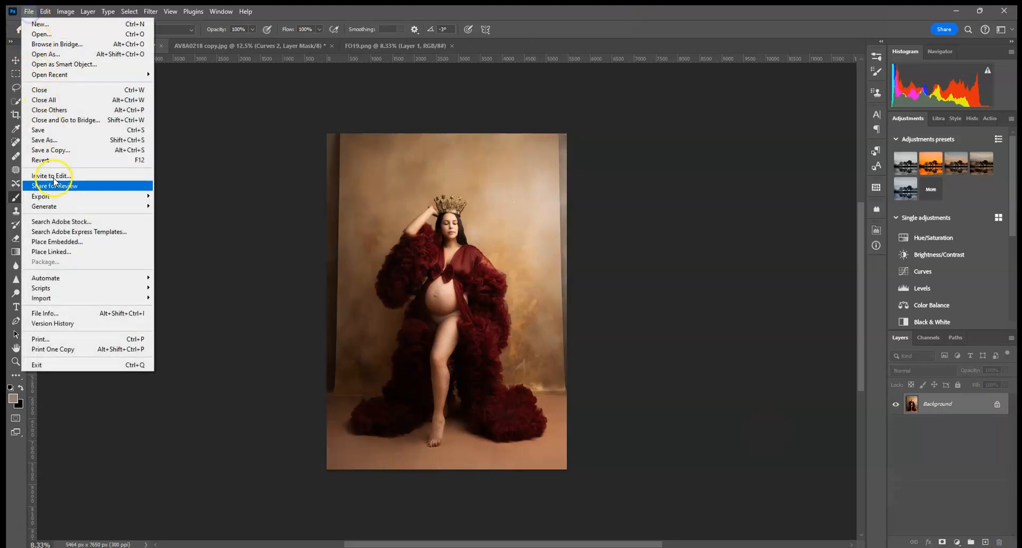
pyautogui.click(59, 243)
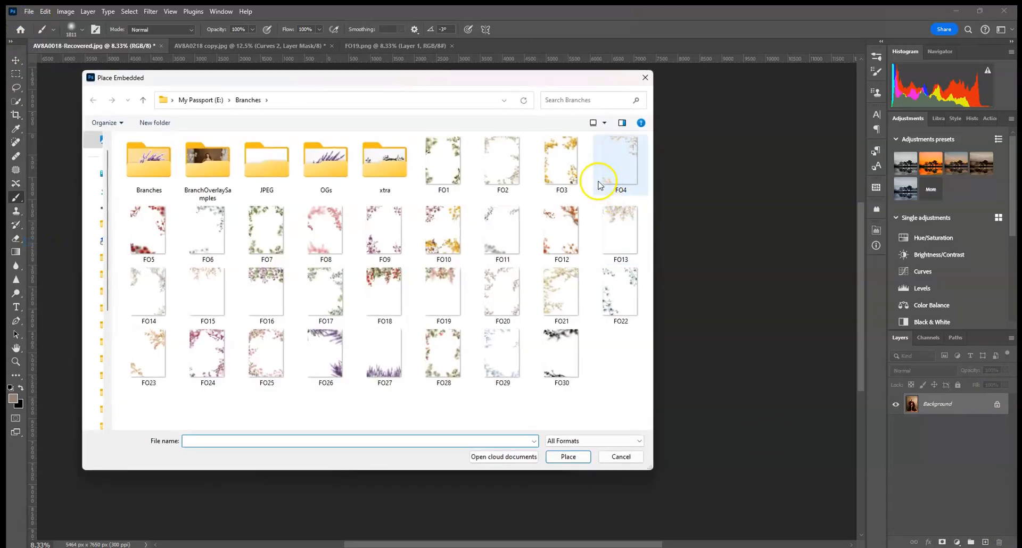
pyautogui.doubleClick(459, 243)
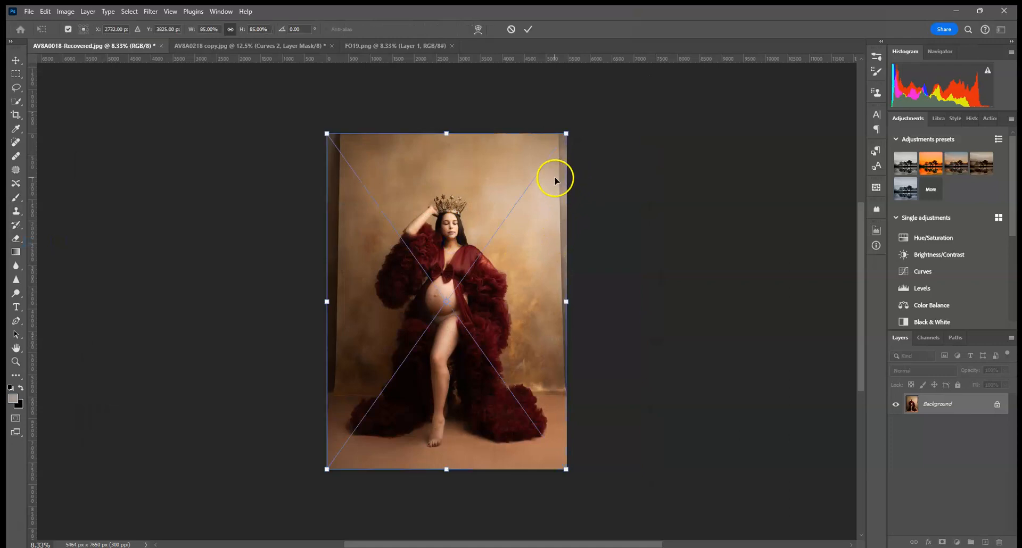
pyautogui.click(528, 30)
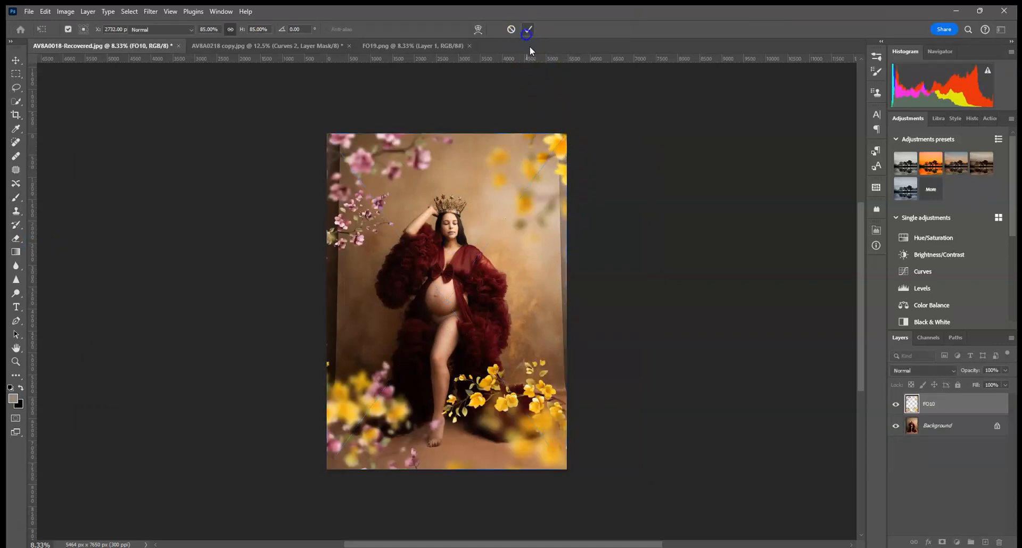
pyautogui.press('b')
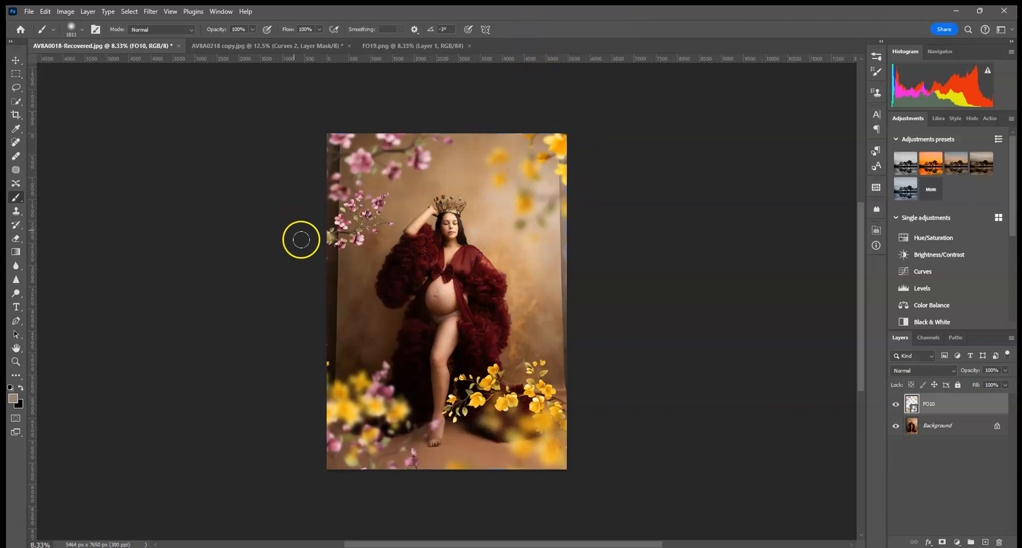
# Rotate the FO10 overlay about 86°, enlarge it to about 117%, and shift it so the yellow blossoms frame the portrait's lower-left side
pyautogui.click(16, 60)
pyautogui.moveTo(567, 133); pyautogui.dragTo(620, 409)
pyautogui.moveTo(613, 170); pyautogui.dragTo(694, 100)
pyautogui.moveTo(606, 214); pyautogui.dragTo(559, 186)
pyautogui.moveTo(659, 407); pyautogui.dragTo(702, 434)
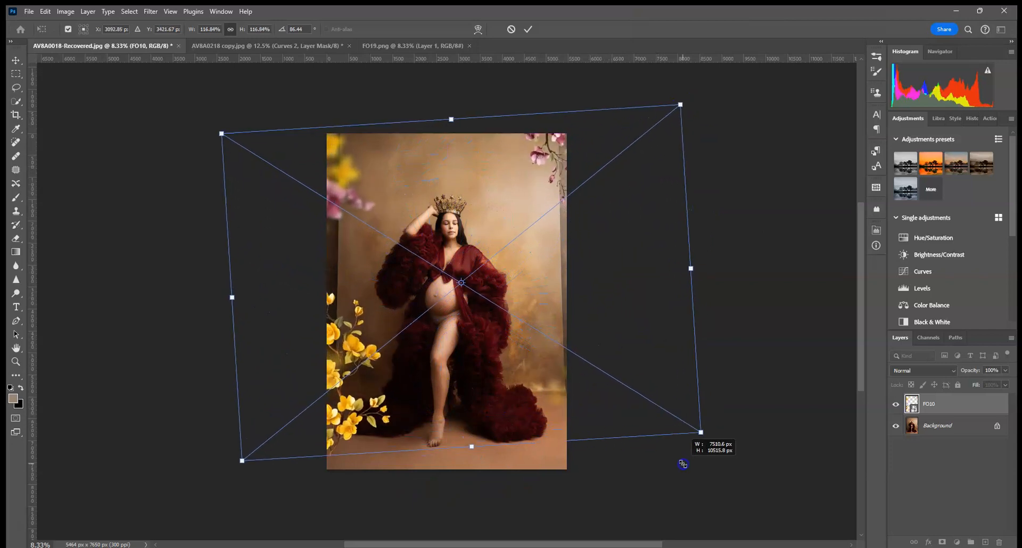
pyautogui.moveTo(621, 307); pyautogui.dragTo(605, 336)
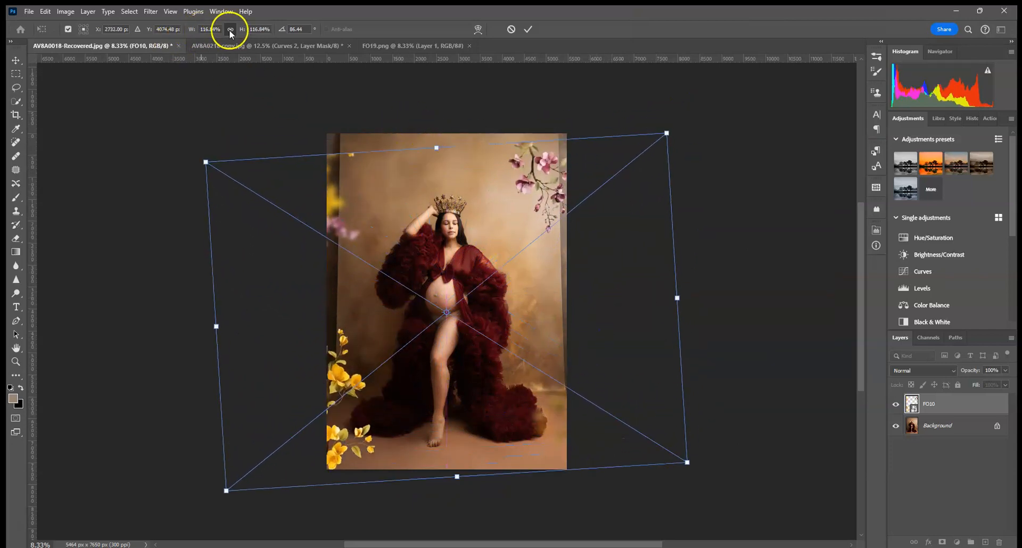
# Adjust FO10 to about 70° rotation and 115% scale, with pink blossoms in the portrait's upper-right corner and yellow ones lower left
pyautogui.moveTo(207, 163); pyautogui.dragTo(281, 167)
pyautogui.moveTo(361, 220); pyautogui.dragTo(333, 181)
pyautogui.moveTo(657, 422); pyautogui.dragTo(694, 409)
pyautogui.moveTo(651, 336); pyautogui.dragTo(627, 380)
pyautogui.moveTo(647, 147); pyautogui.dragTo(682, 123)
pyautogui.moveTo(734, 170); pyautogui.dragTo(664, 116)
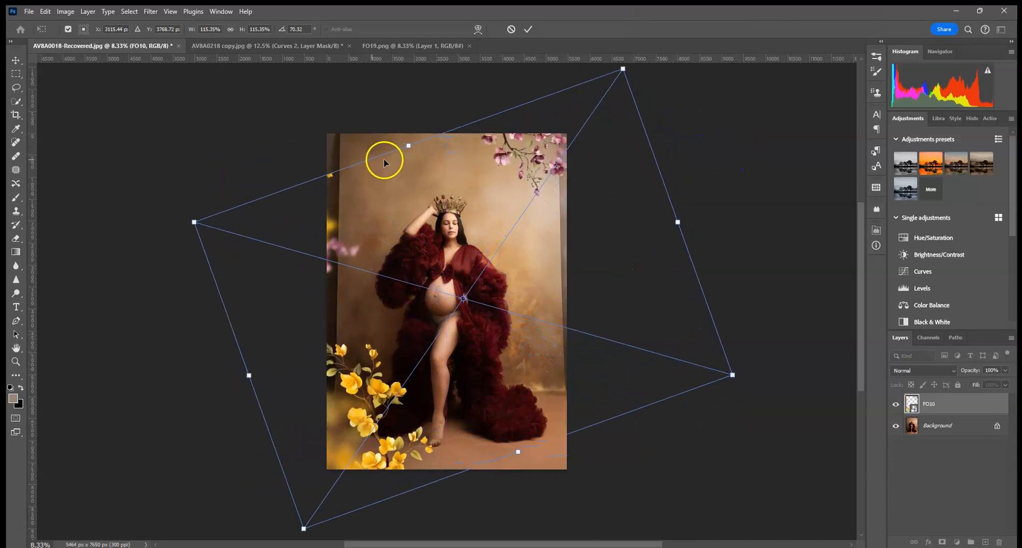
pyautogui.moveTo(401, 339); pyautogui.dragTo(396, 346)
pyautogui.moveTo(399, 308); pyautogui.dragTo(397, 316)
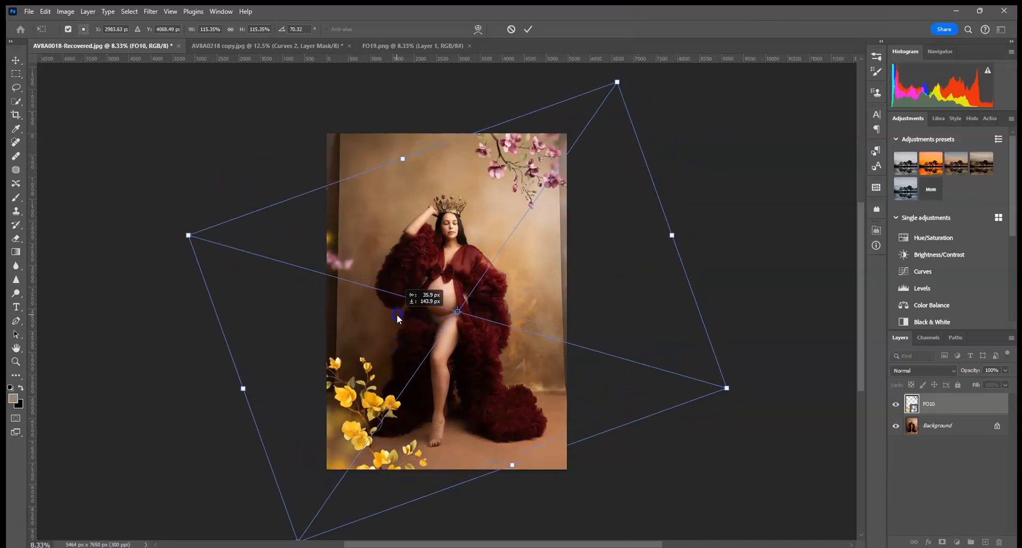
pyautogui.click(529, 31)
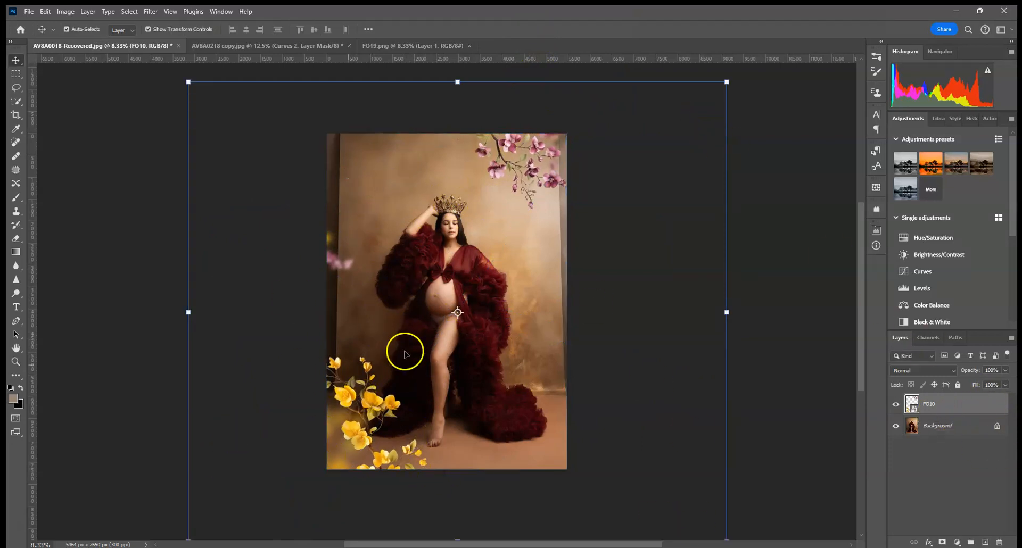
# Apply a Gaussian Blur with a radius of about 27.7 pixels to the FO10 overlay
pyautogui.click(150, 11)
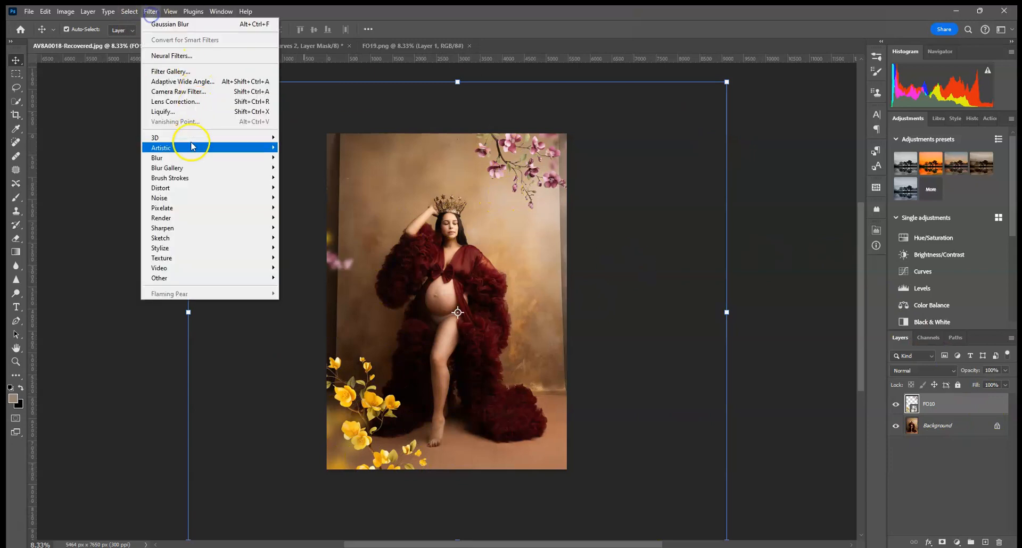
pyautogui.moveTo(197, 158)
pyautogui.click(301, 198)
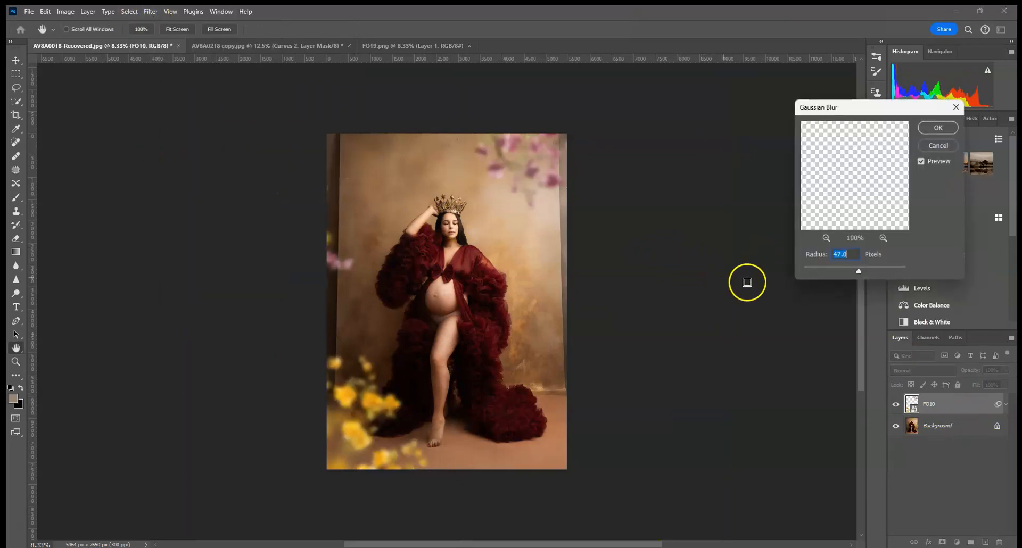
pyautogui.click(847, 271)
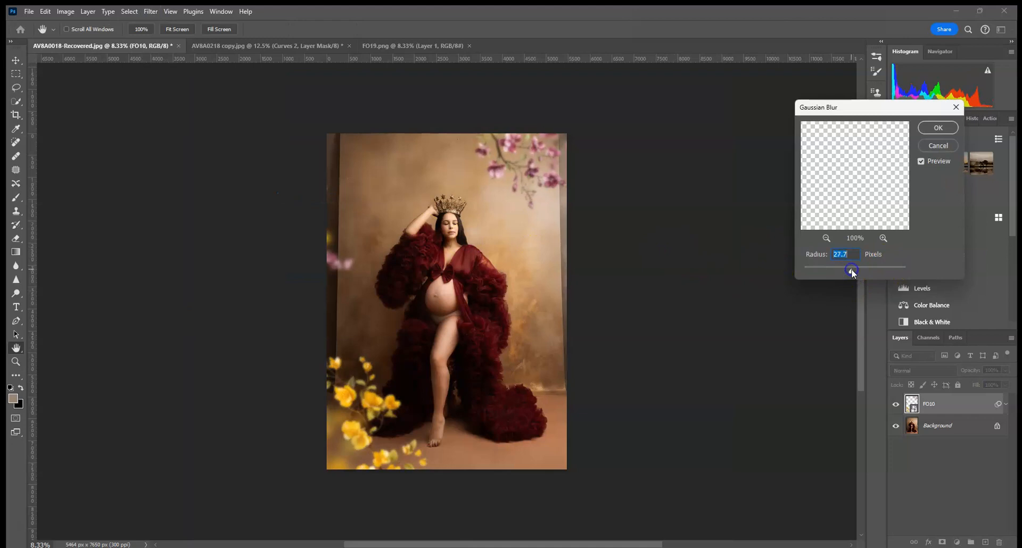
pyautogui.click(937, 129)
# Add a Hue/Saturation adjustment clipped to FO10 and set the Master hue to about -18, turning the yellow blossoms orange
pyautogui.click(928, 243)
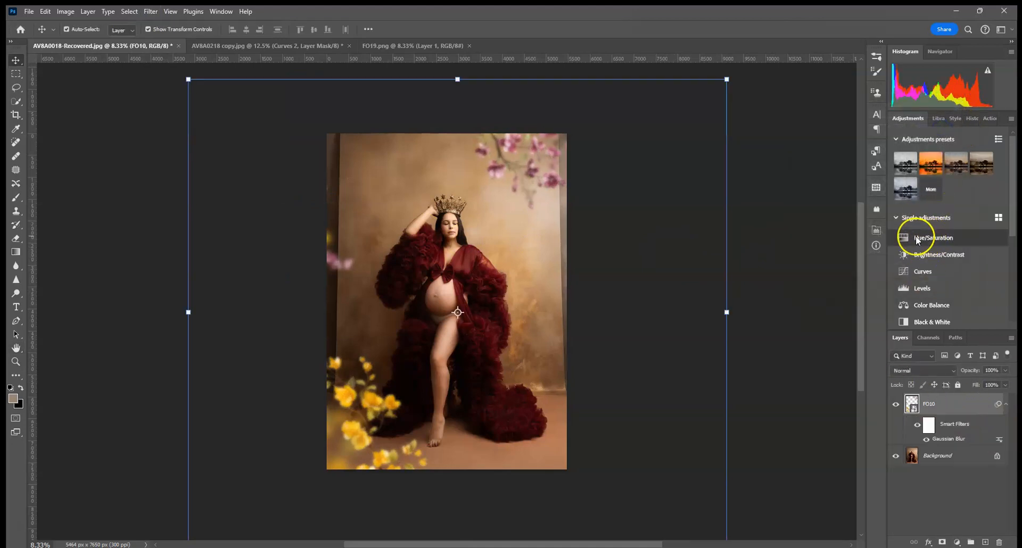
pyautogui.click(793, 276)
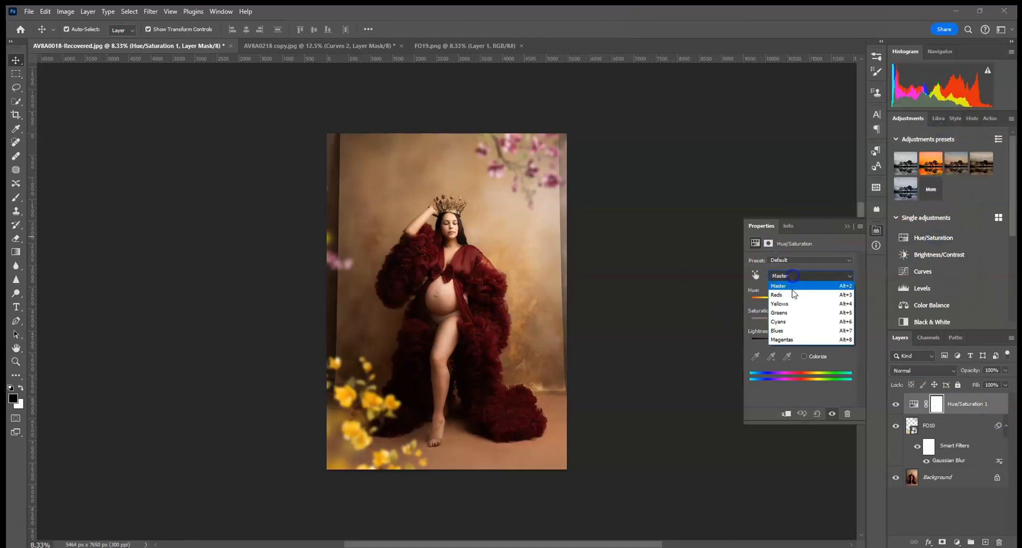
pyautogui.click(778, 286)
pyautogui.moveTo(801, 301); pyautogui.dragTo(807, 301)
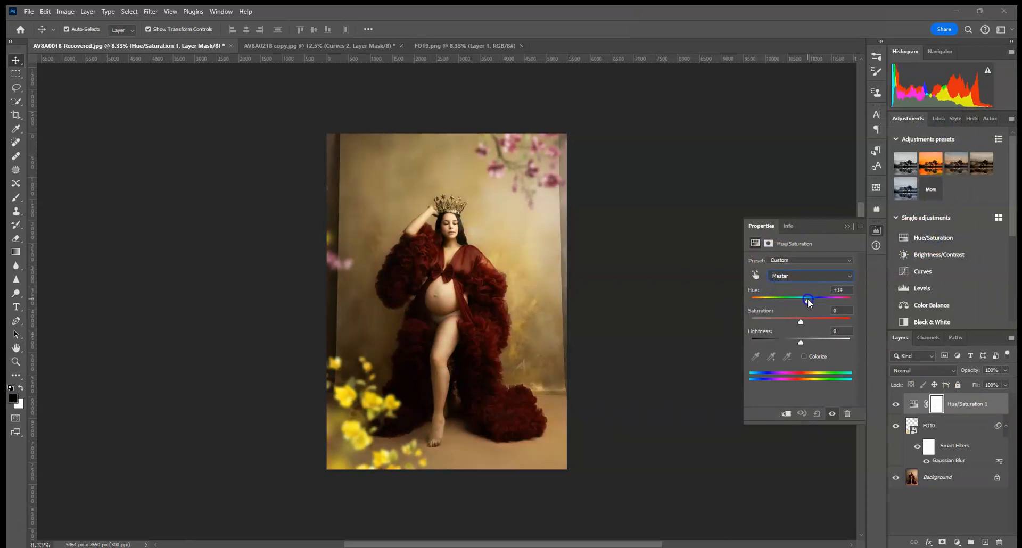
pyautogui.click(786, 414)
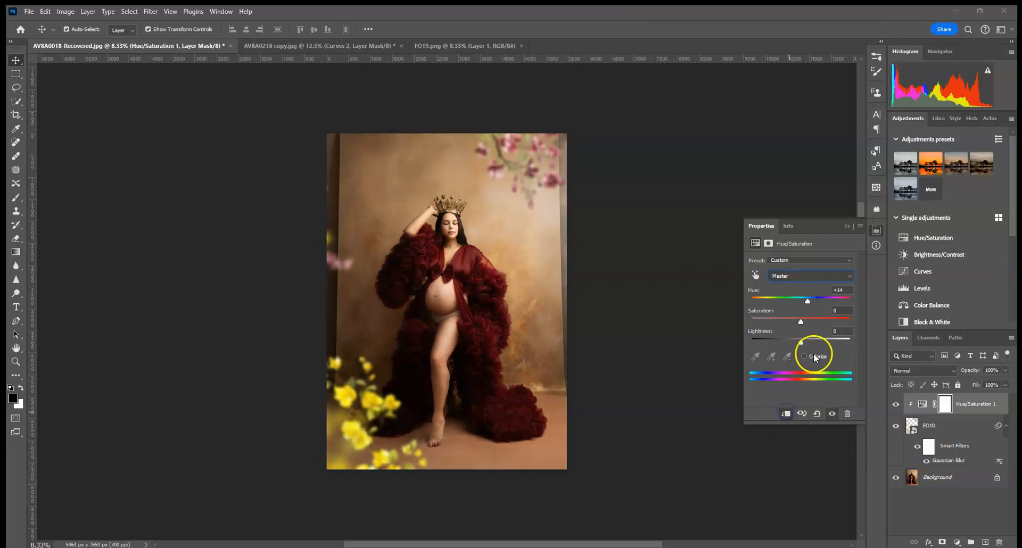
pyautogui.moveTo(813, 304)
pyautogui.mouseDown()
pyautogui.moveTo(824, 305)
pyautogui.moveTo(792, 304)
pyautogui.moveTo(855, 307)
pyautogui.moveTo(800, 309)
pyautogui.mouseUp()
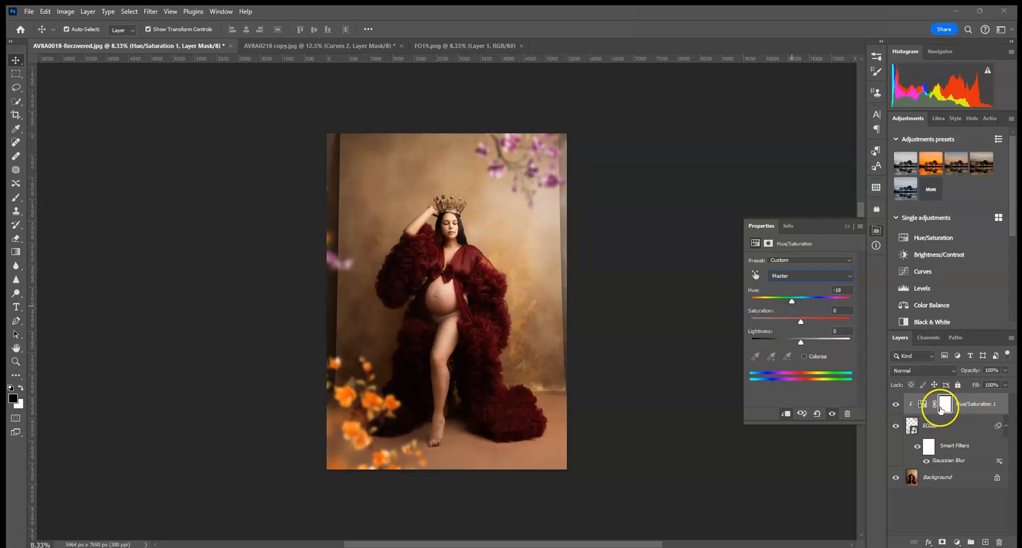
# Paint black with a 146 px soft brush on the Hue/Saturation mask over the portrait's upper-right and lower-left blossoms
pyautogui.press('b')
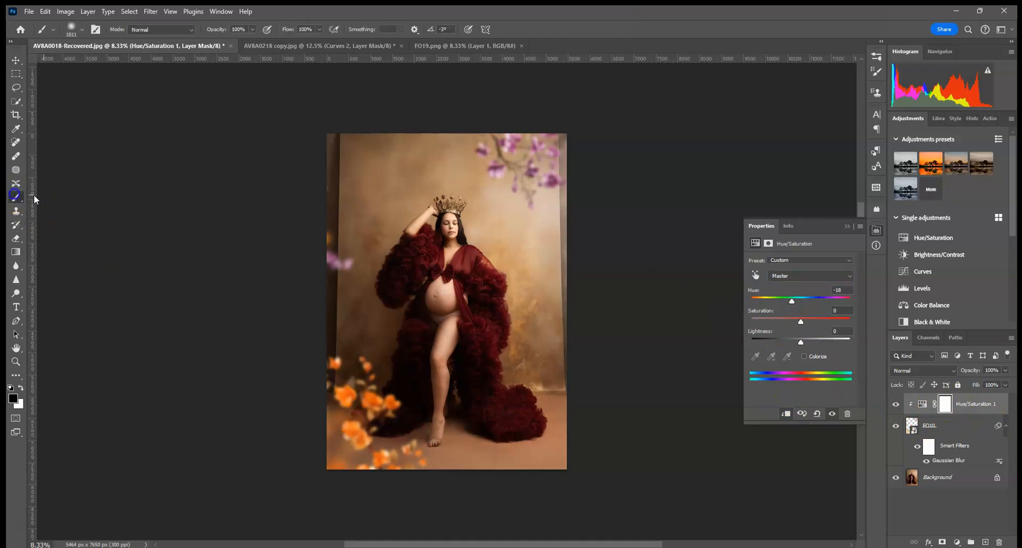
pyautogui.click(82, 30)
pyautogui.click(106, 62)
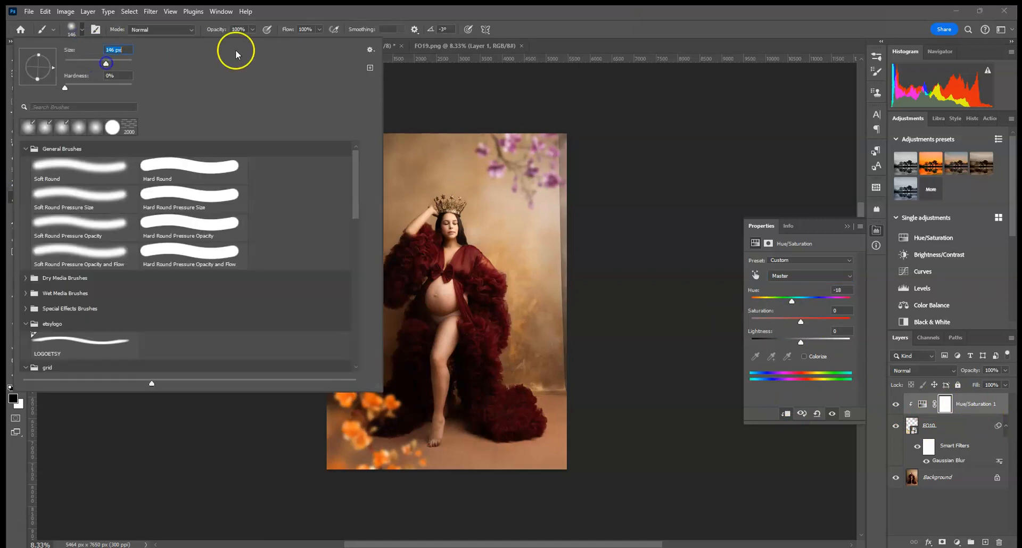
pyautogui.click(530, 156)
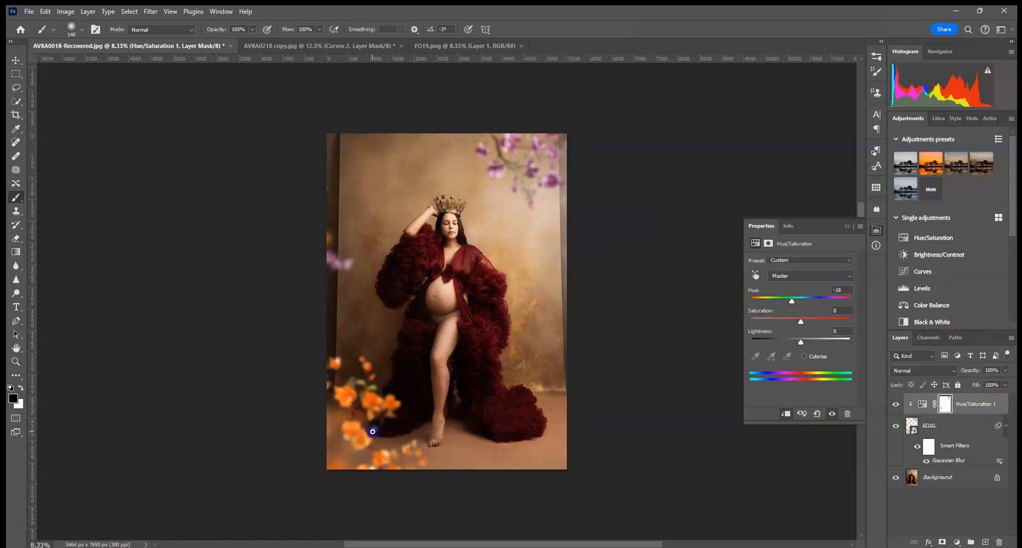
pyautogui.moveTo(372, 431); pyautogui.dragTo(385, 449)
pyautogui.click(626, 355)
# Delete the Hue/Saturation 1 adjustment and the FO10 overlay, leaving only the Background layer
pyautogui.click(847, 225)
pyautogui.moveTo(923, 404); pyautogui.dragTo(1000, 542)
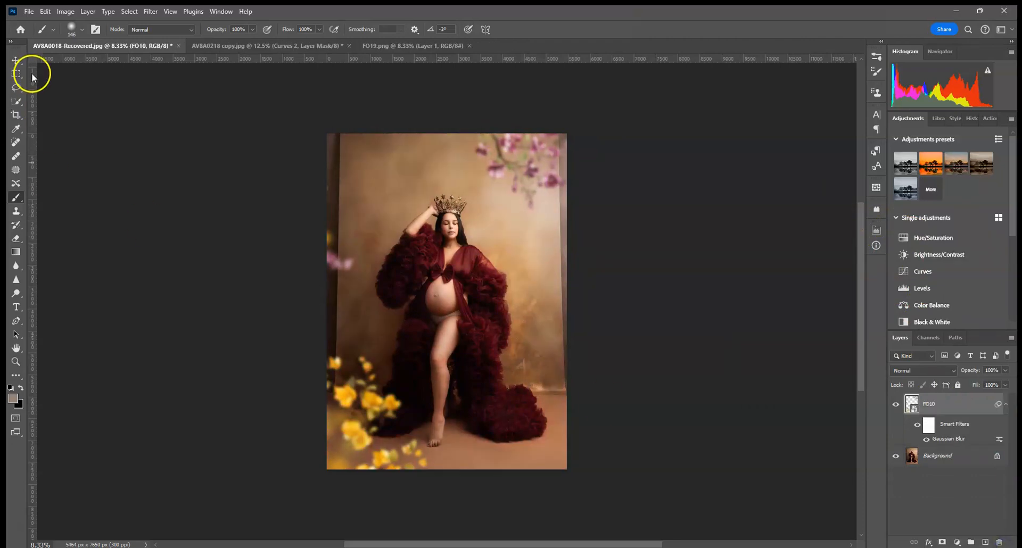
pyautogui.moveTo(974, 407); pyautogui.dragTo(999, 542)
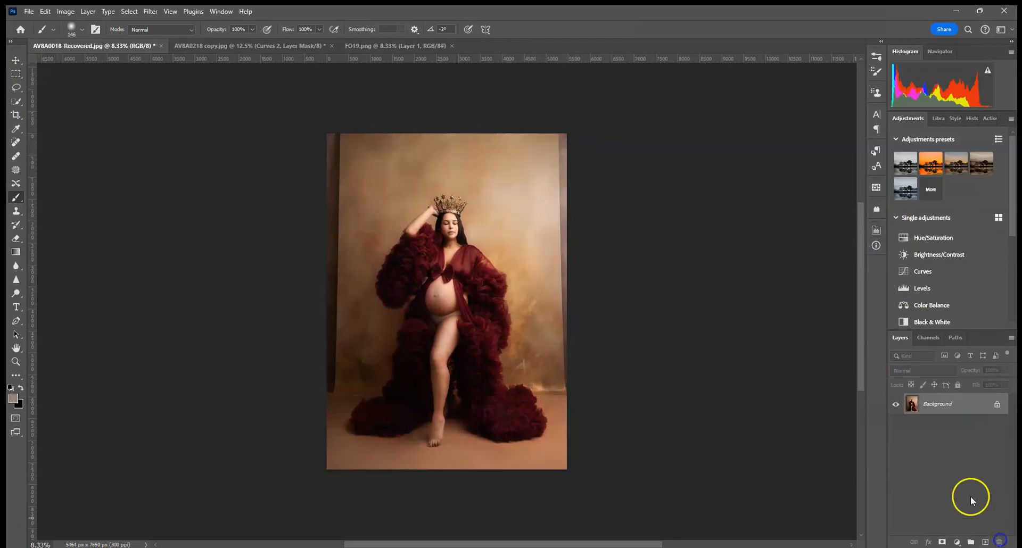
# Place FO12 as an embedded overlay and stretch it slightly beyond the edges of the portrait
pyautogui.click(29, 11)
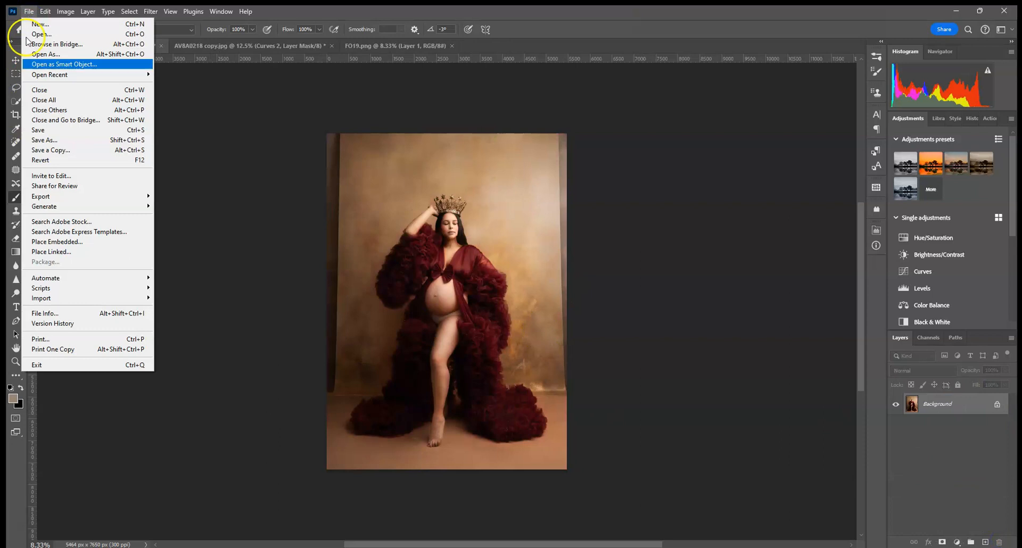
pyautogui.click(56, 243)
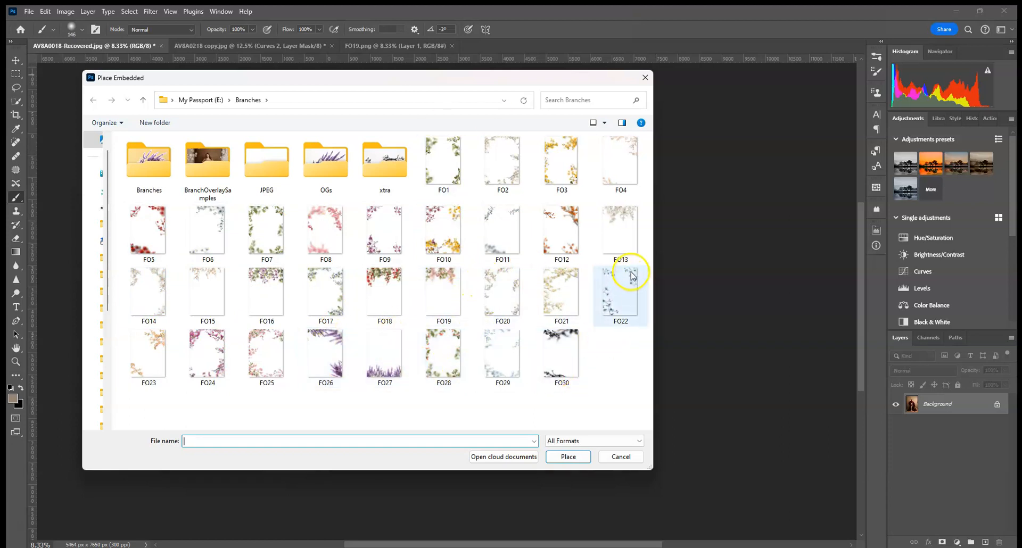
pyautogui.doubleClick(562, 234)
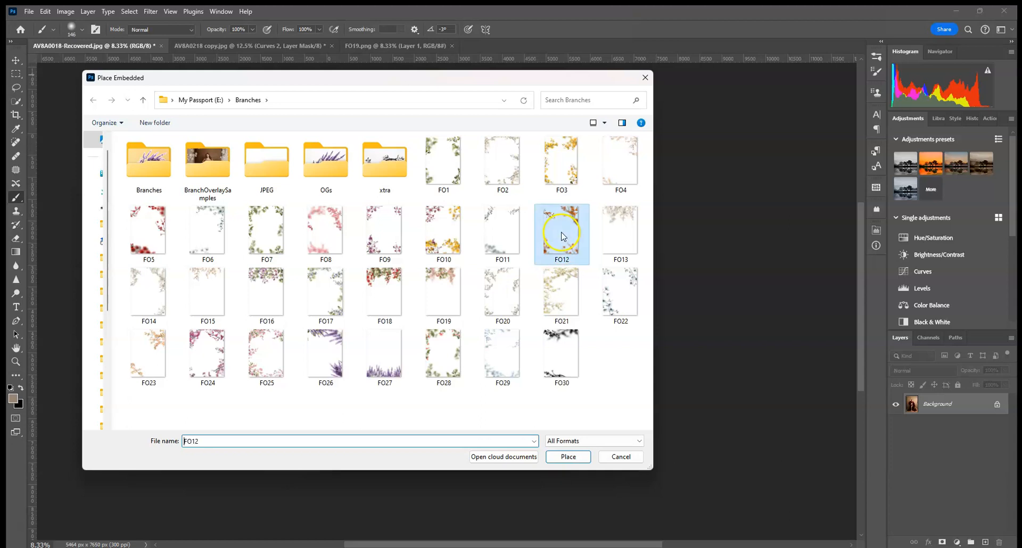
pyautogui.moveTo(563, 139); pyautogui.dragTo(573, 128)
pyautogui.click(230, 29)
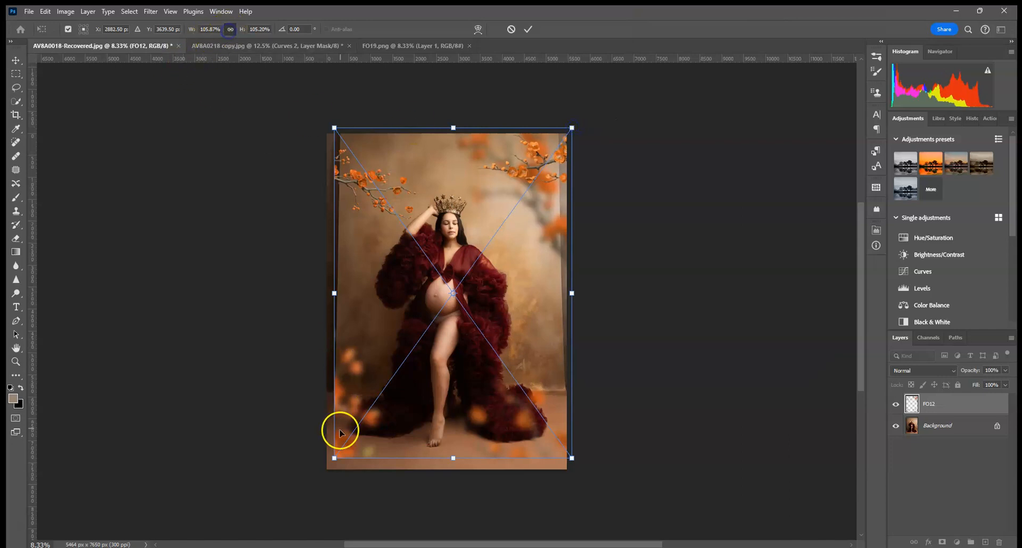
pyautogui.moveTo(334, 459); pyautogui.dragTo(323, 473)
pyautogui.click(527, 26)
# Add a Hue/Saturation adjustment clipped to FO12 with hue about -33 and saturation about -20, turning the orange blossoms pink
pyautogui.click(938, 240)
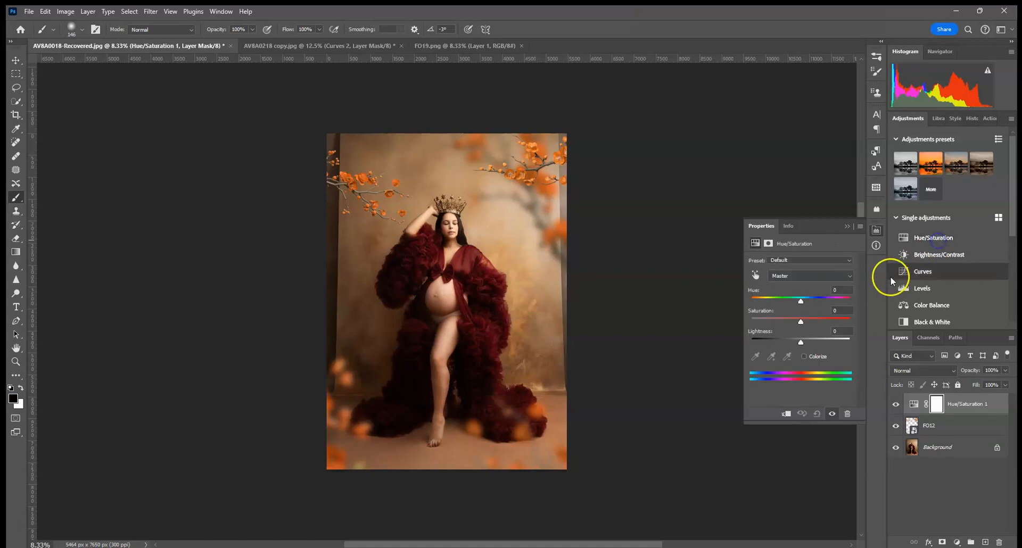
pyautogui.click(787, 405)
pyautogui.moveTo(802, 302)
pyautogui.mouseDown()
pyautogui.moveTo(819, 302)
pyautogui.moveTo(778, 304)
pyautogui.moveTo(800, 322)
pyautogui.moveTo(783, 305)
pyautogui.mouseUp()
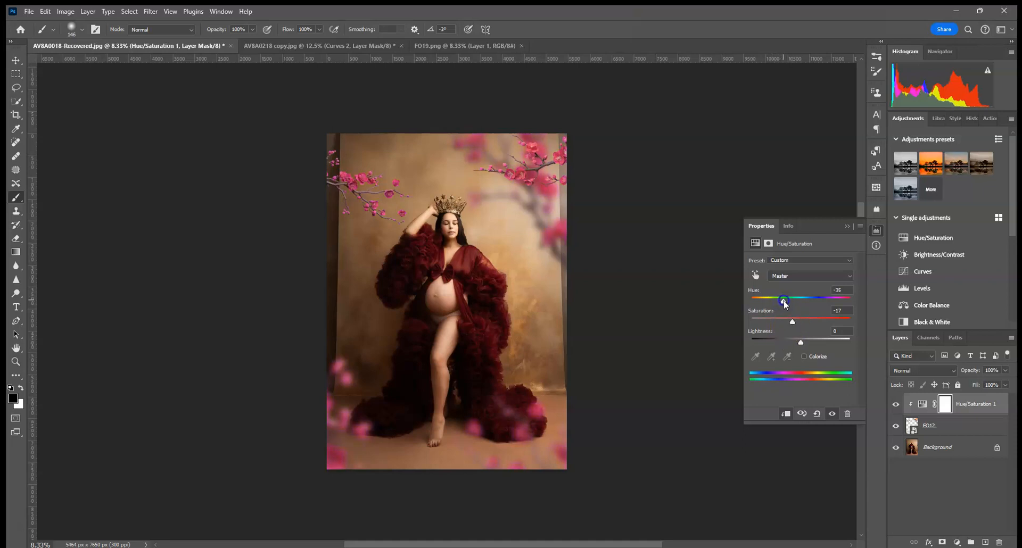
# Add a Curves adjustment clipped directly above FO12 and darken its midtones to about input 160, output 99
pyautogui.click(958, 426)
pyautogui.click(922, 272)
pyautogui.moveTo(815, 329); pyautogui.dragTo(819, 331)
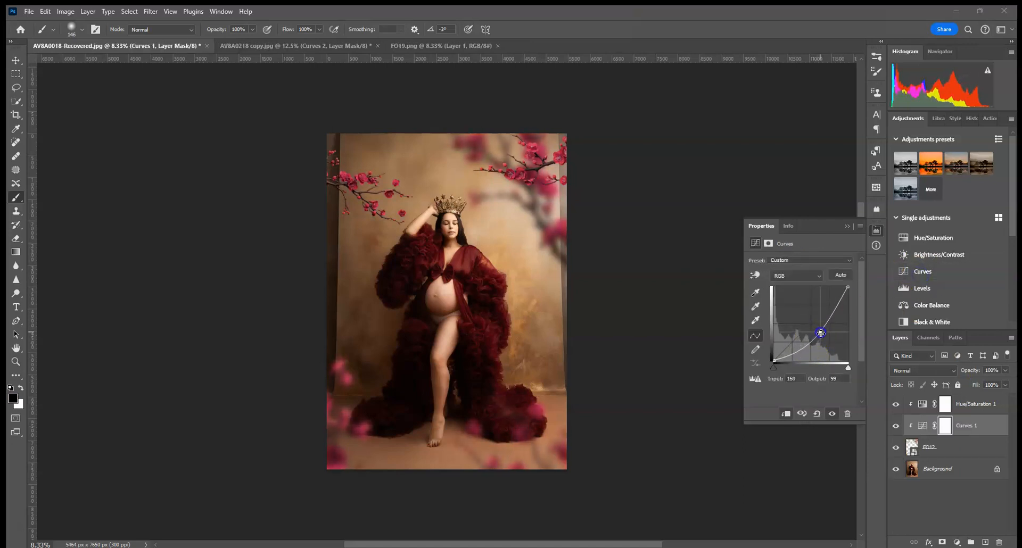
# Shift the Master hue of the Hue/Saturation adjustment closer to zero so the pink blossoms turn red
pyautogui.click(923, 404)
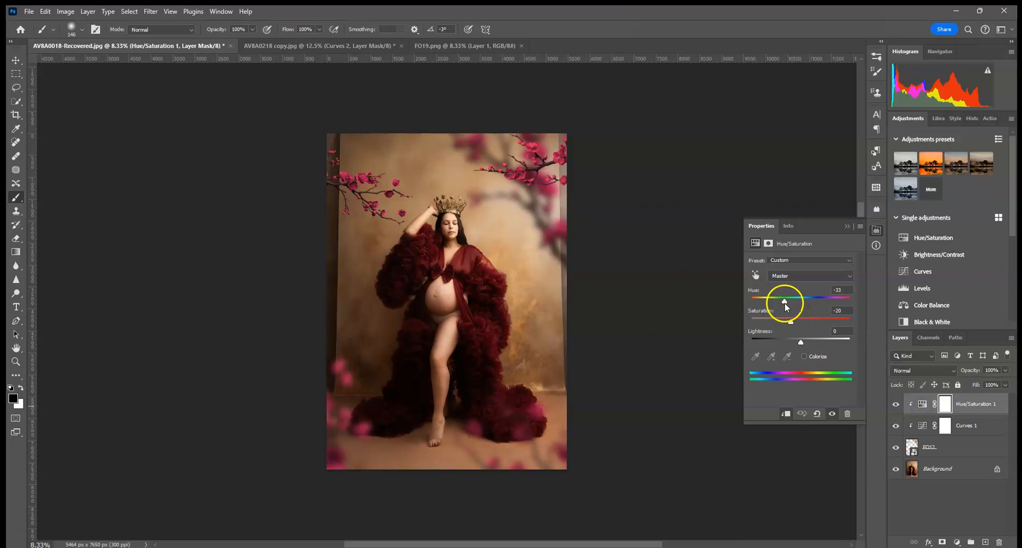
pyautogui.moveTo(782, 304); pyautogui.dragTo(792, 305)
pyautogui.click(847, 228)
# Deepen the Curves adjustment to about input 176, output 94, and set the Hue/Saturation hue to about -10
pyautogui.doubleClick(923, 426)
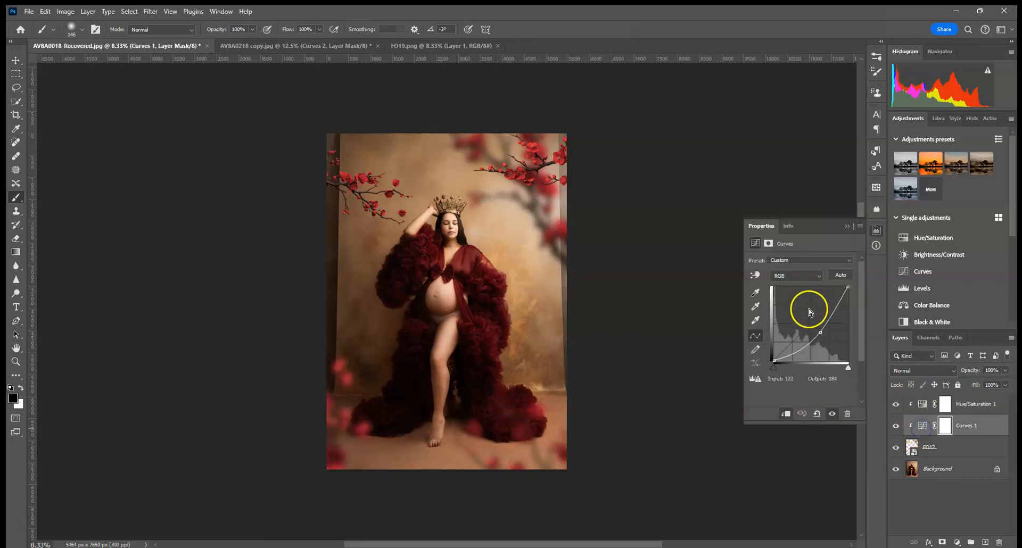
pyautogui.click(822, 334)
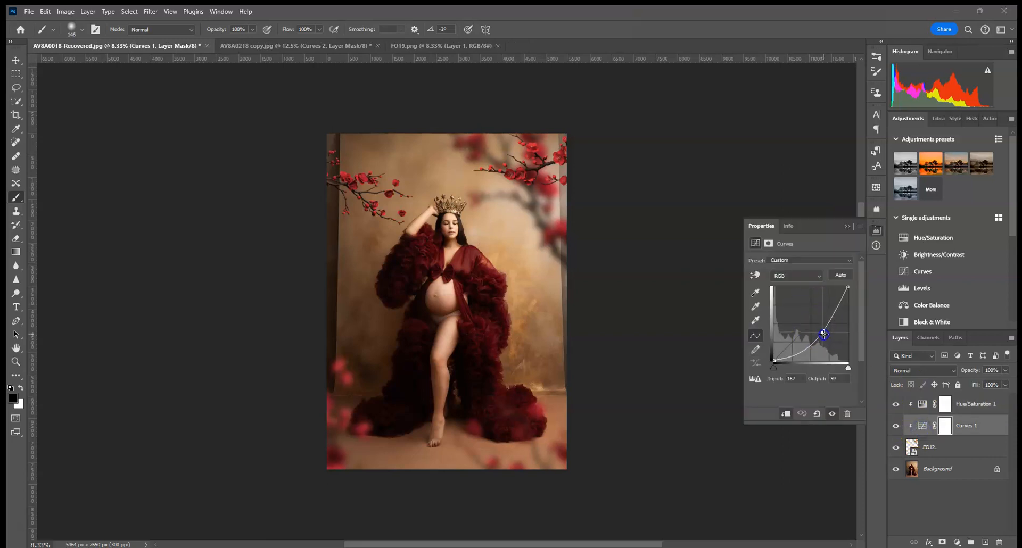
pyautogui.moveTo(825, 335); pyautogui.dragTo(826, 336)
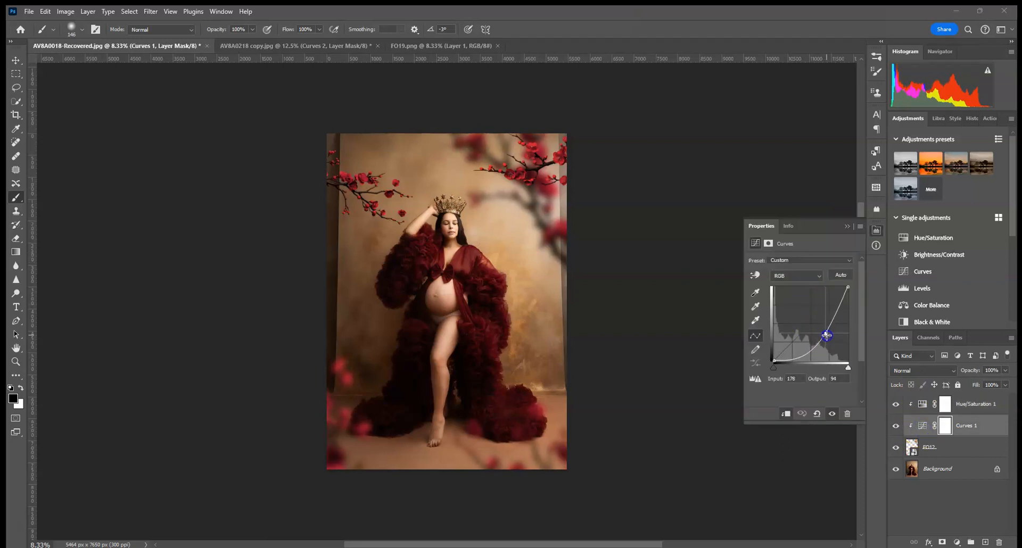
pyautogui.click(921, 405)
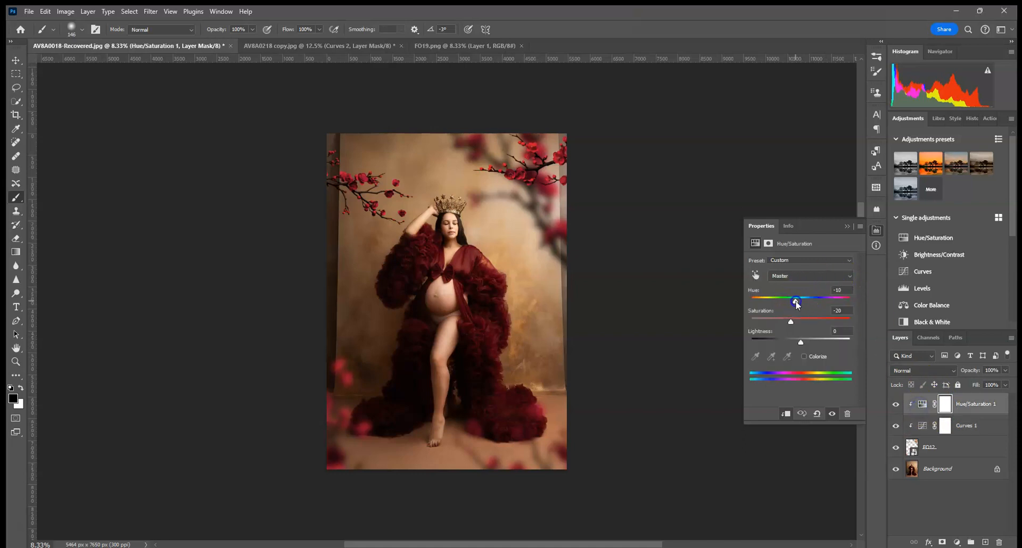
pyautogui.click(847, 227)
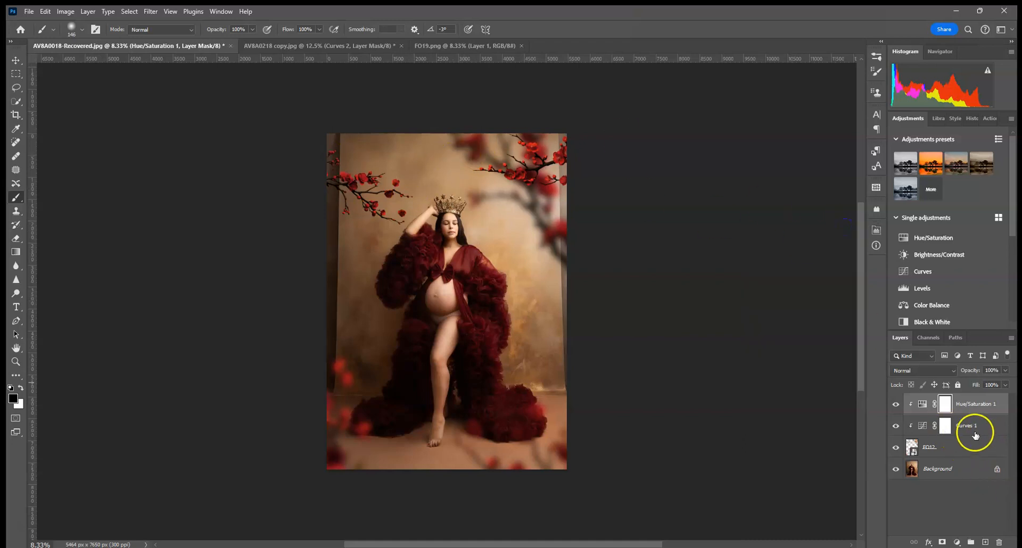
# Apply a Gaussian Blur with a radius of about 10 pixels to the FO12 overlay
pyautogui.click(969, 448)
pyautogui.click(150, 11)
pyautogui.moveTo(203, 158)
pyautogui.click(296, 199)
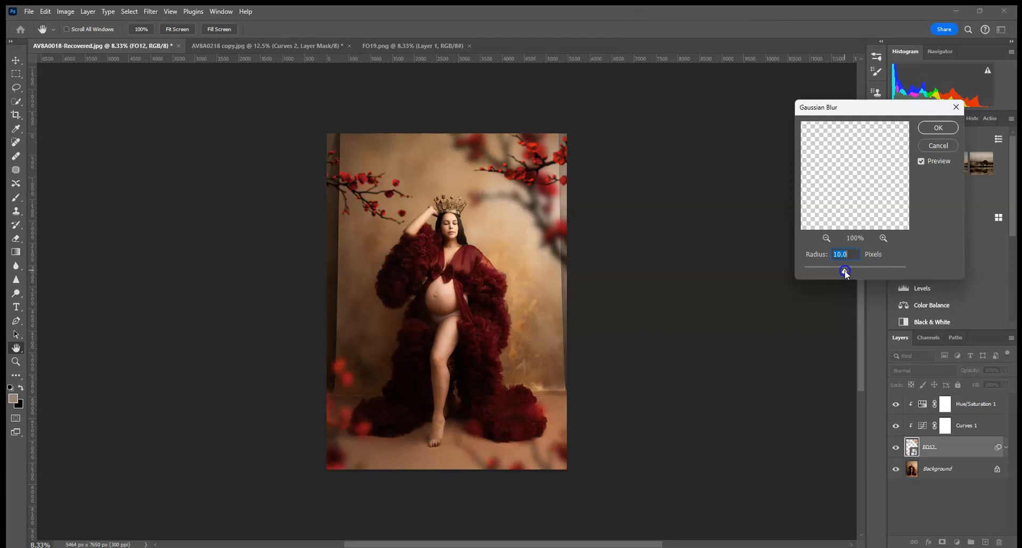
pyautogui.click(935, 130)
pyautogui.press('b')
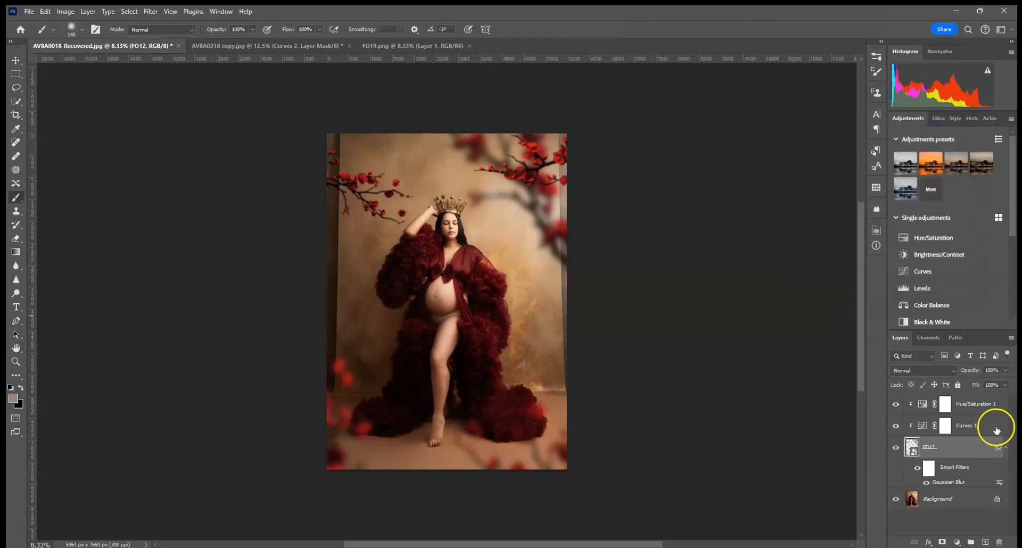
# Lower the Hue/Saturation adjustment's saturation to about -28 and compare the overlay with the Curves and Hue/Saturation layers hidden and shown
pyautogui.doubleClick(930, 408)
pyautogui.moveTo(782, 319); pyautogui.dragTo(786, 320)
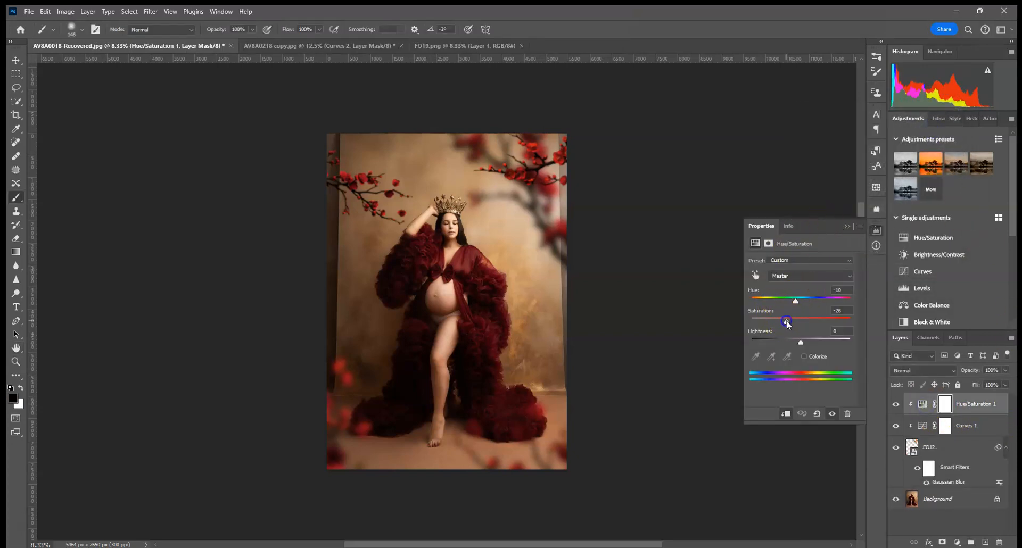
pyautogui.click(896, 426)
pyautogui.click(894, 404)
pyautogui.click(896, 404)
pyautogui.click(896, 426)
pyautogui.click(844, 226)
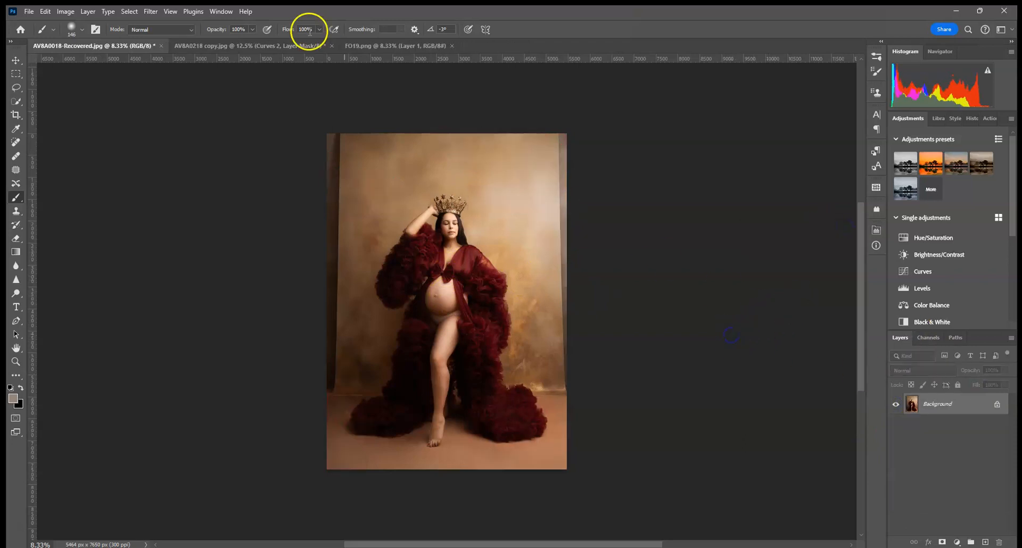
# Switch to the AV8A0218 copy.jpg portrait with the white blossom overlay
pyautogui.click(314, 46)
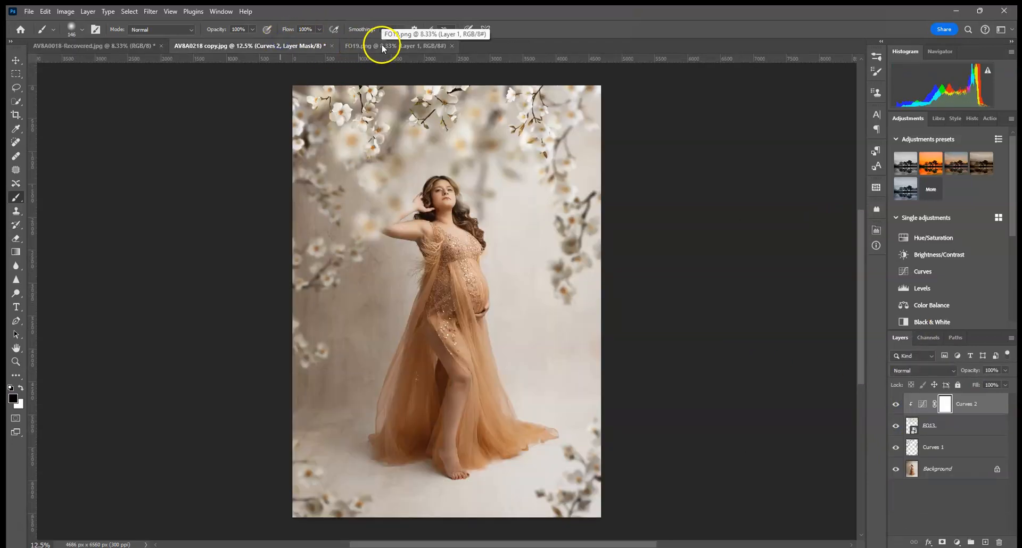